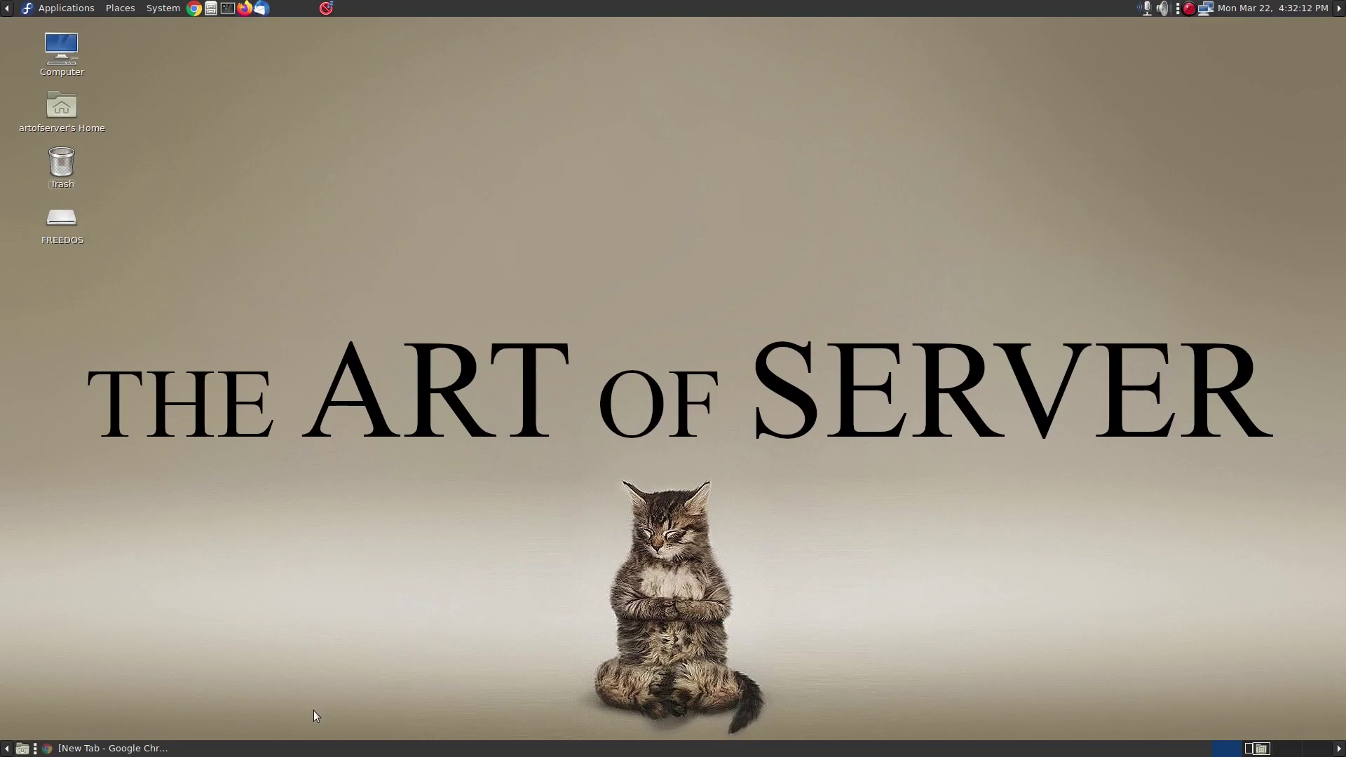
Step: Search 'hp z840 how to update bios', open HP's Z840 drivers page and expand BIOS (2)
left_click(108, 749)
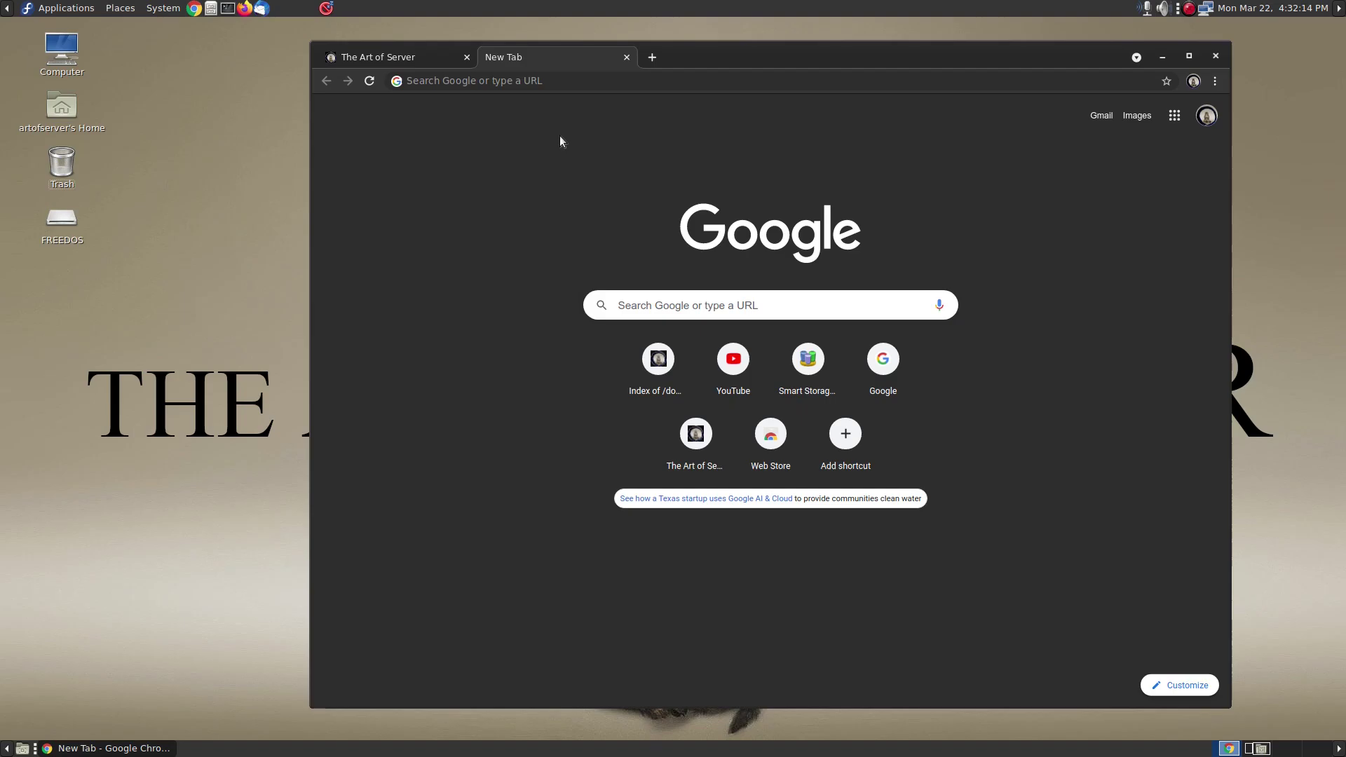
left_click(660, 309)
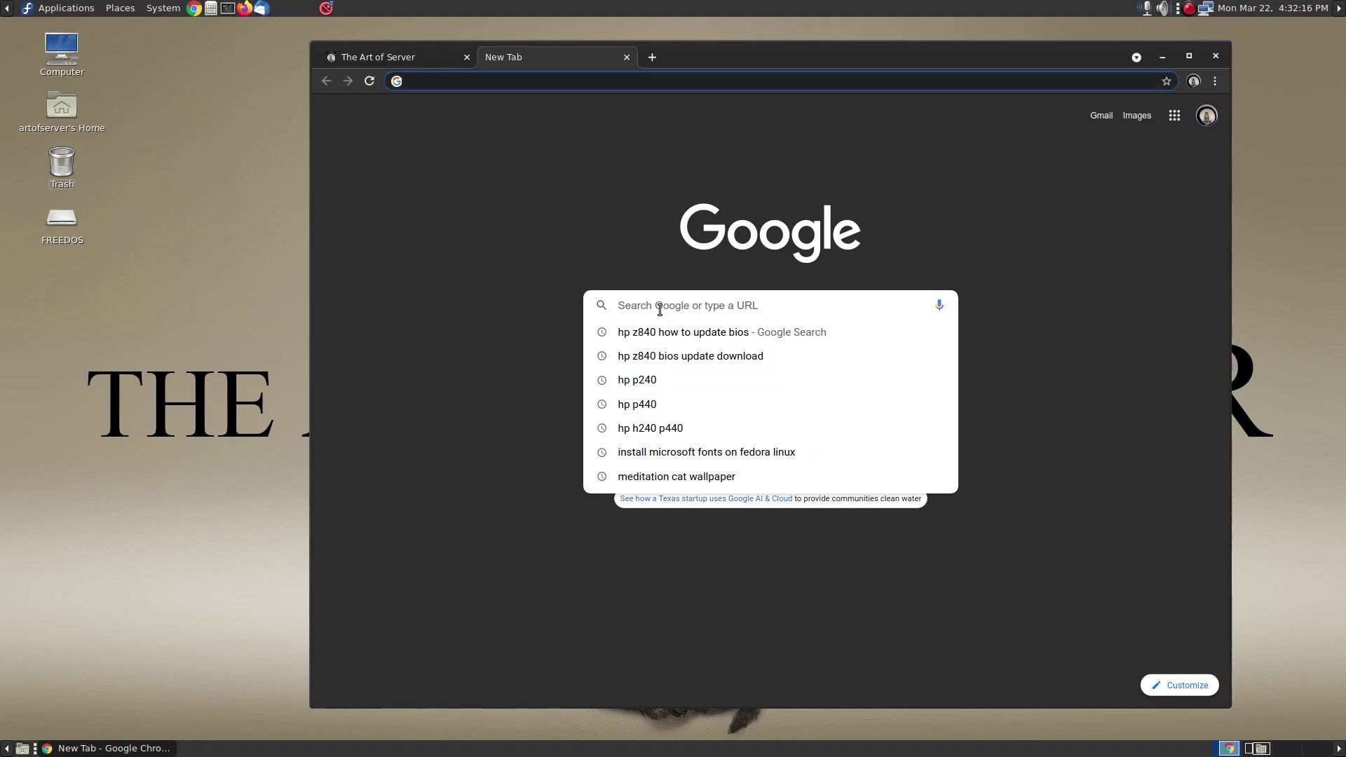
left_click(692, 341)
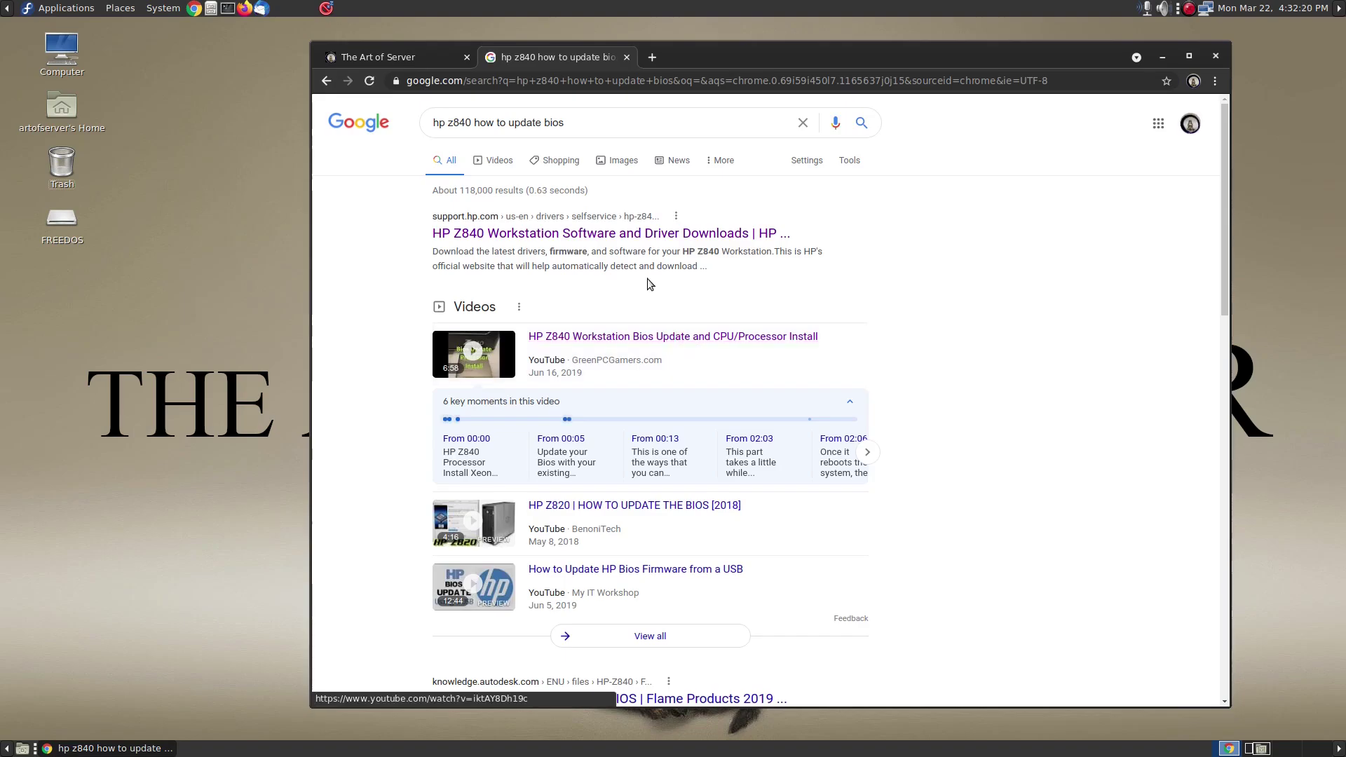
left_click(638, 237)
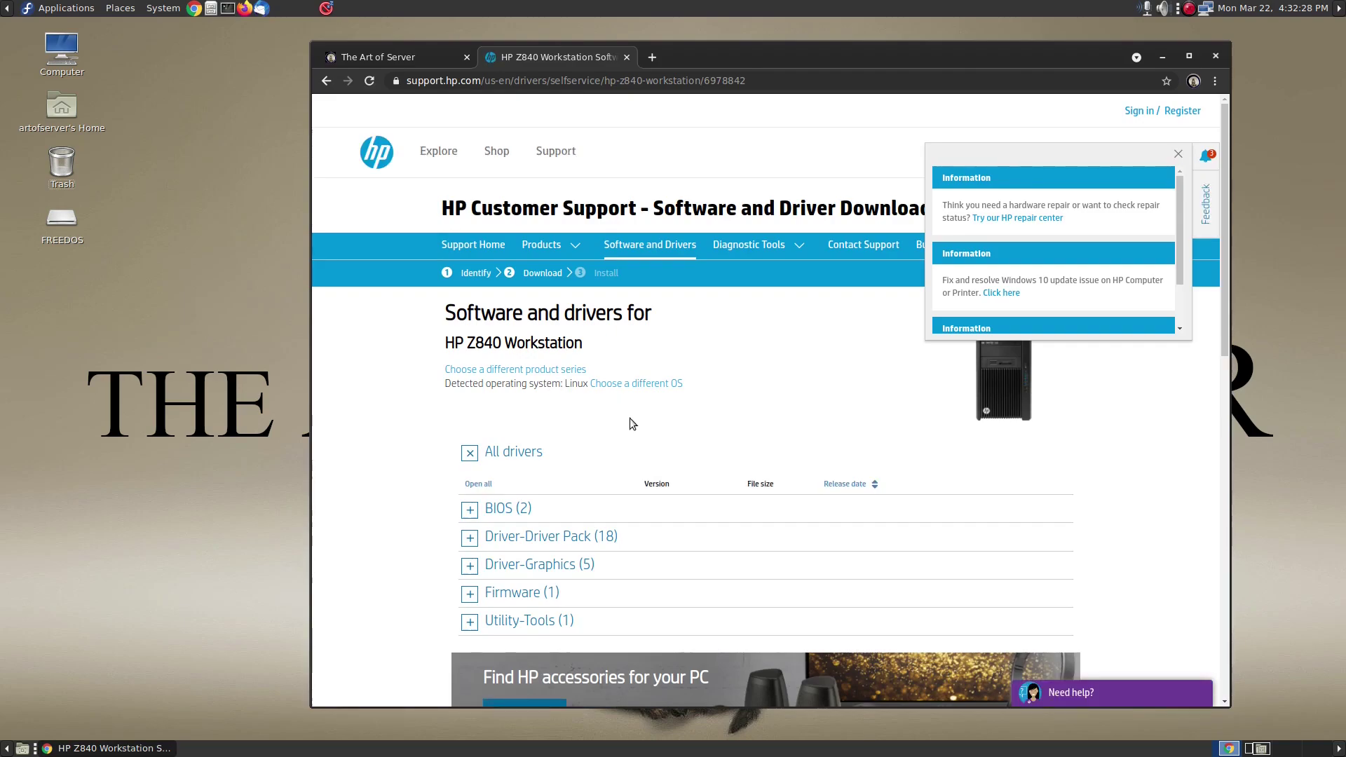
scroll(630, 424, "down", 4)
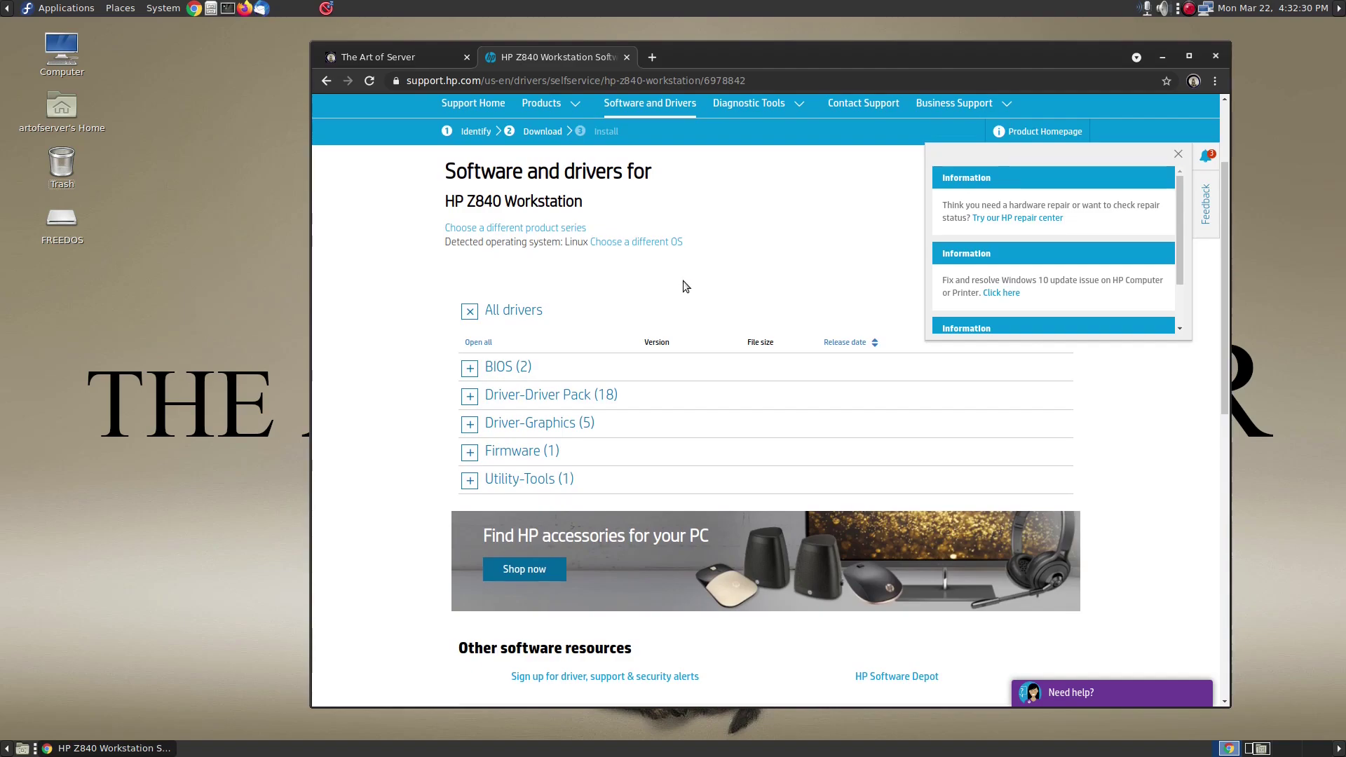
left_click(470, 369)
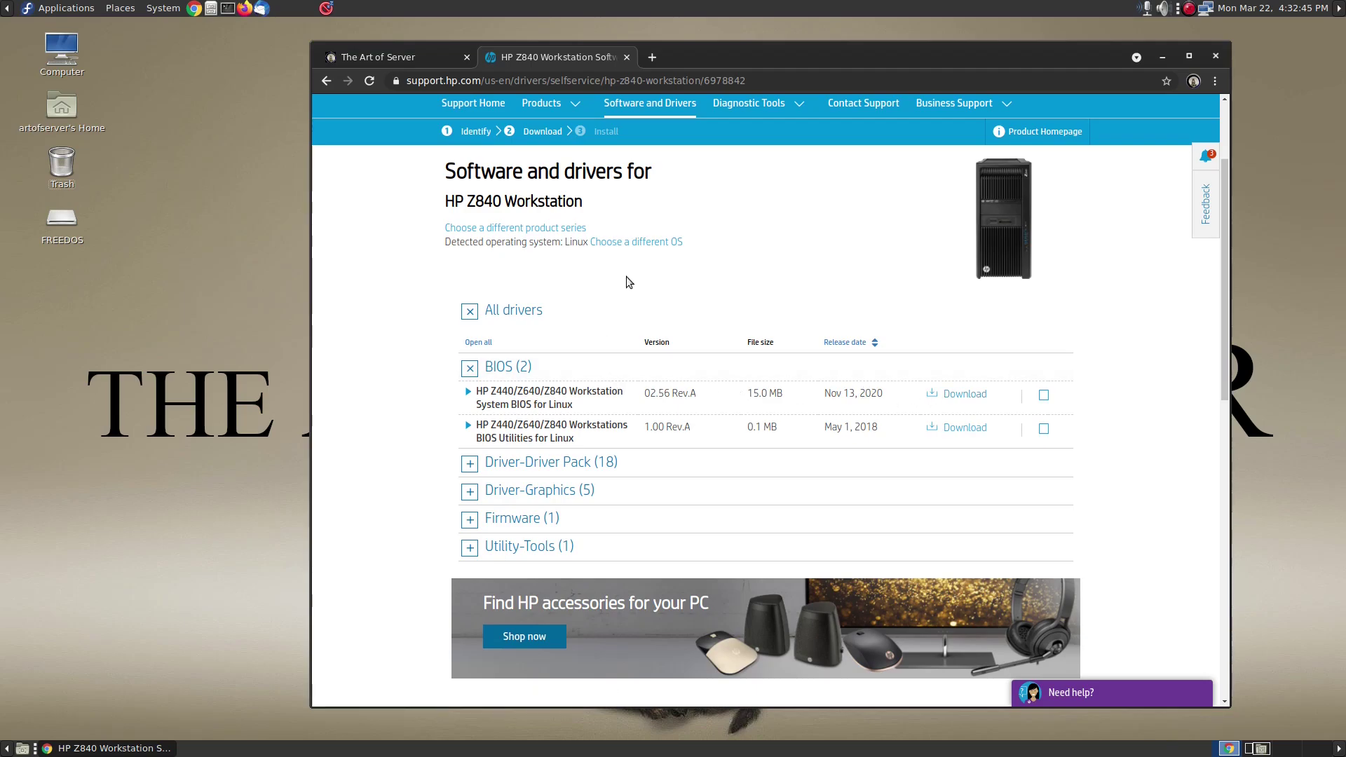
Step: Change the drivers OS to Windows 10 (64-bit) and expand BIOS (2), showing System BIOS 02.56 Rev.A
left_click(633, 242)
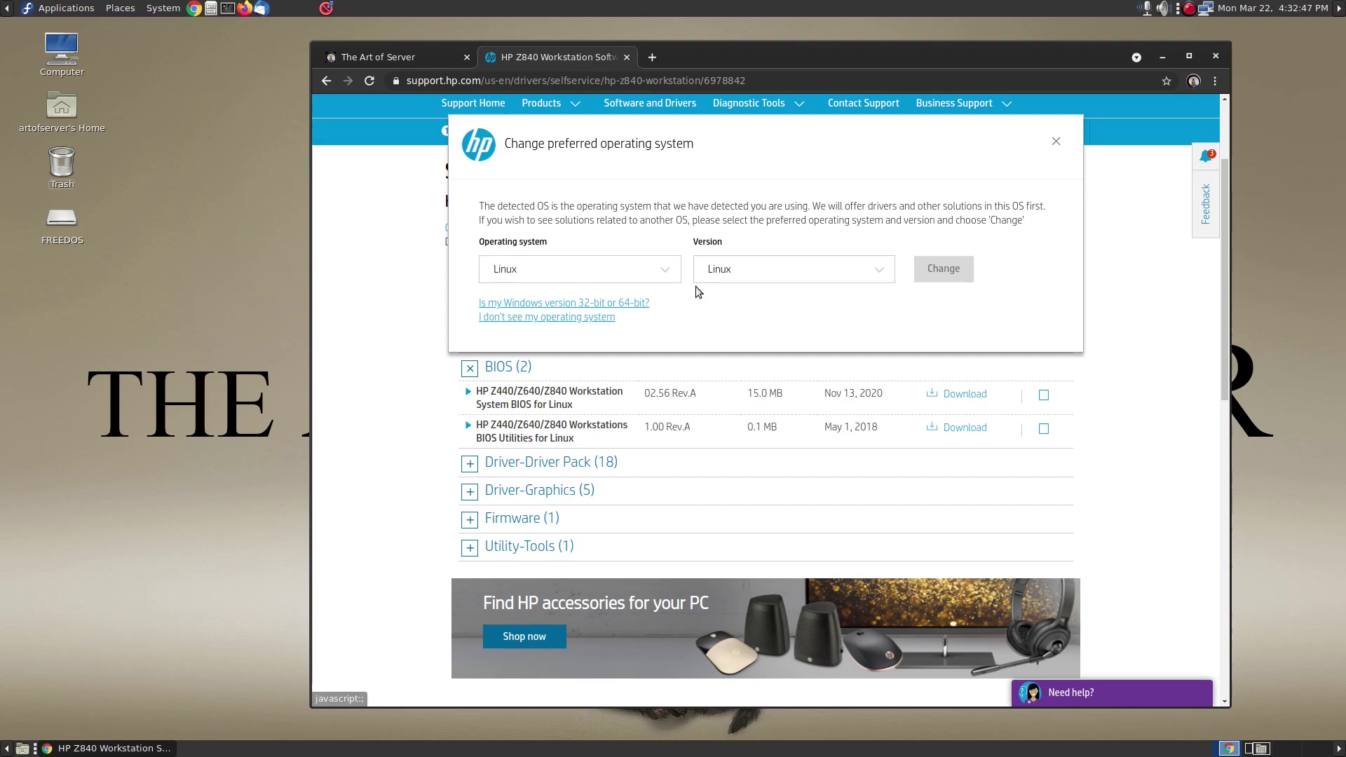
left_click(679, 277)
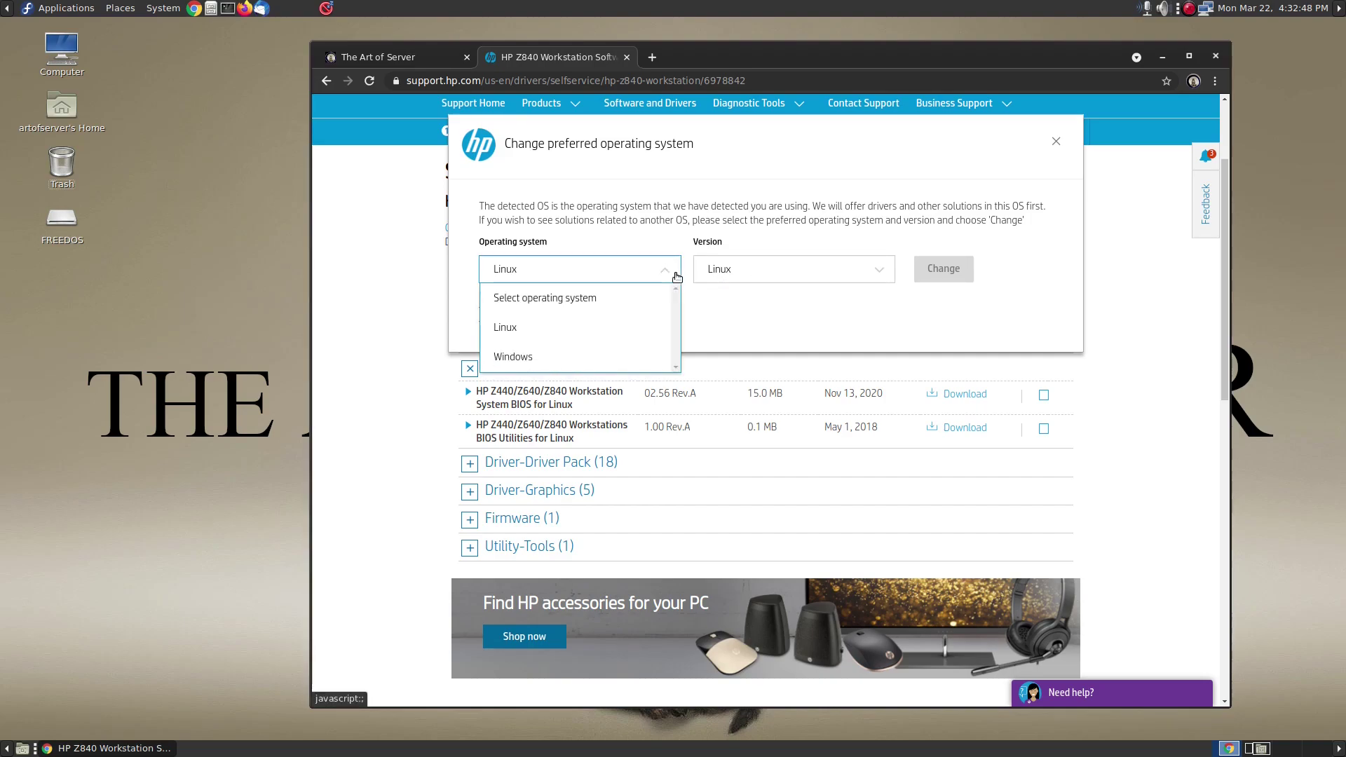
left_click(611, 358)
left_click(878, 277)
left_click(823, 329)
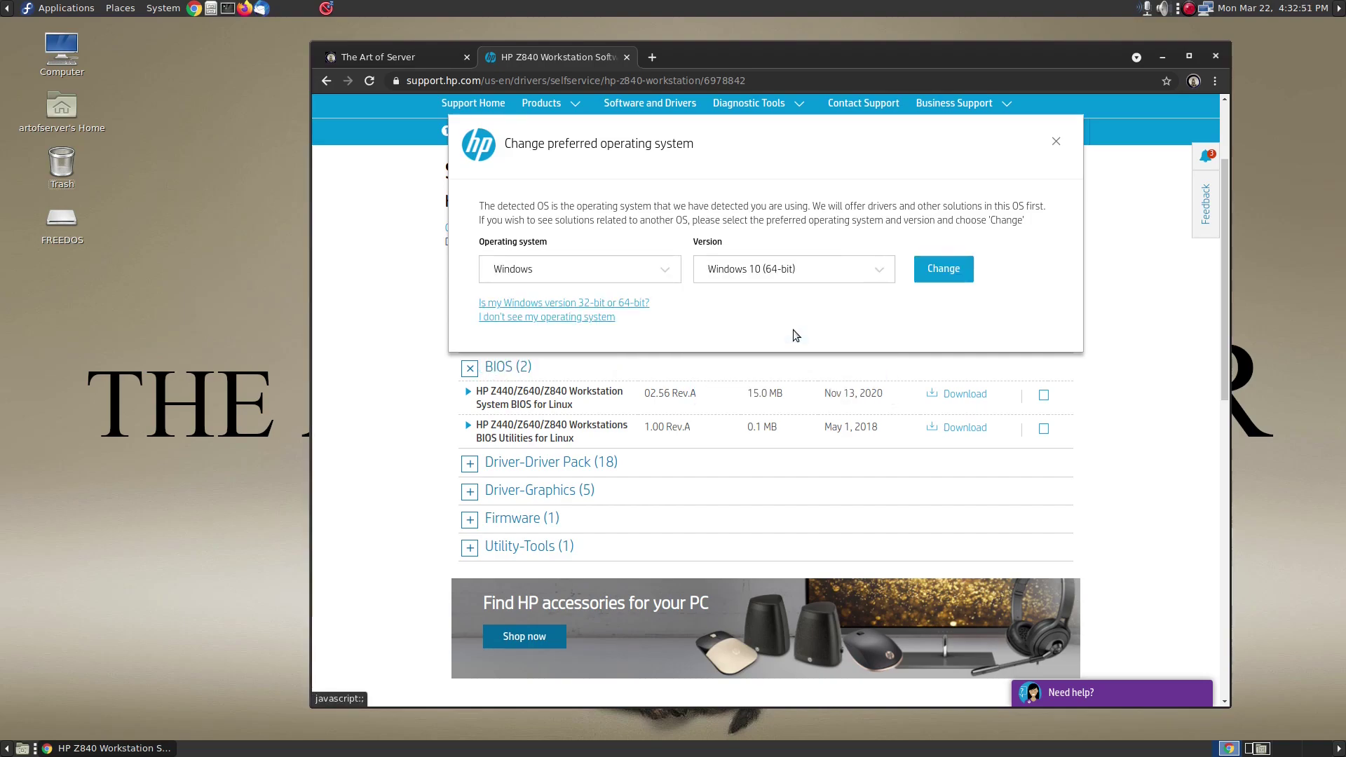
left_click(959, 274)
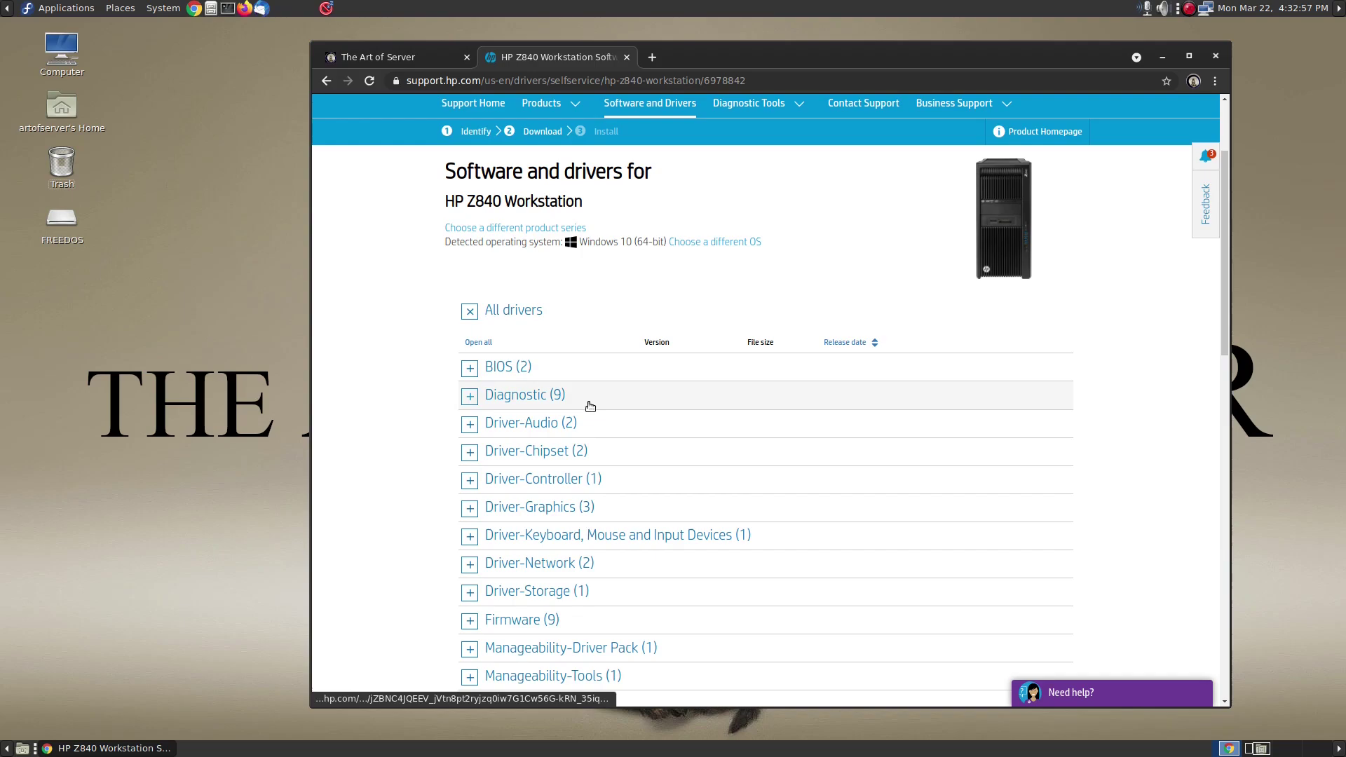
left_click(477, 372)
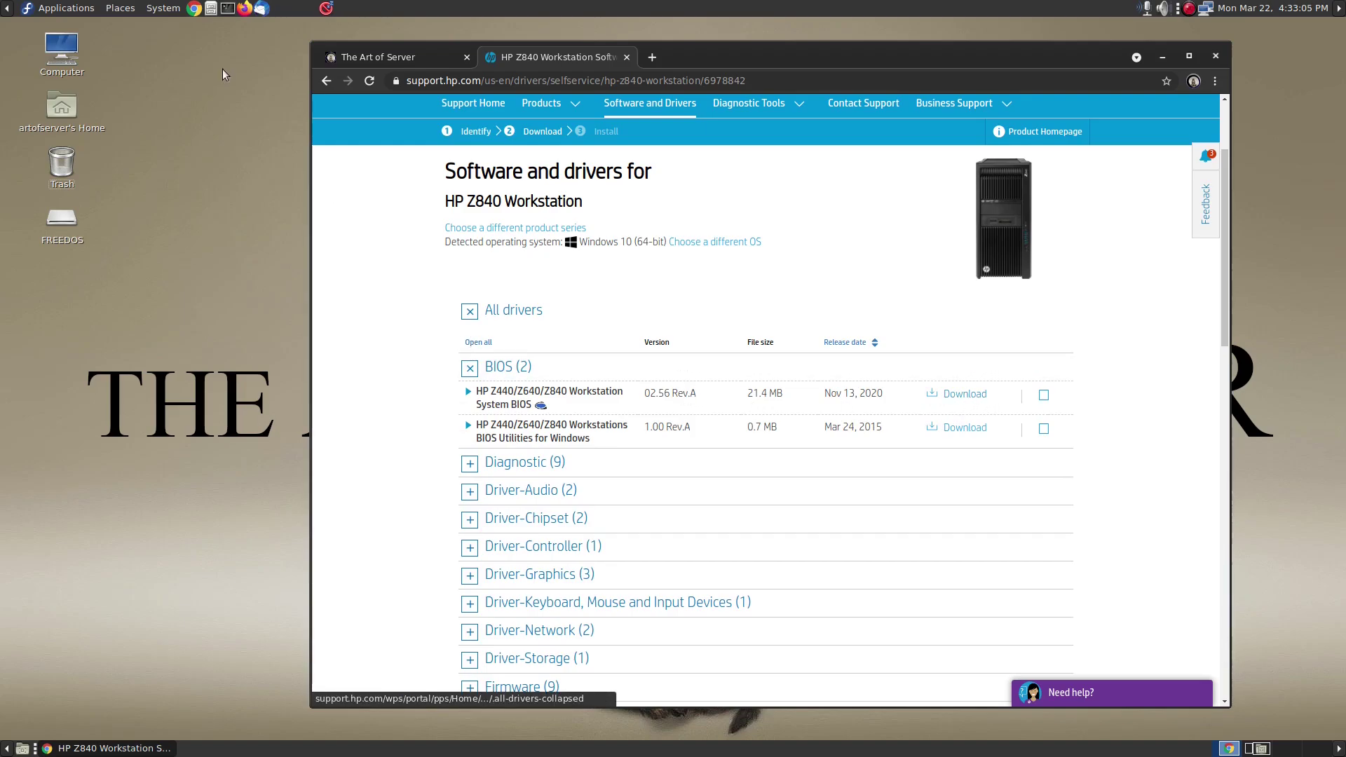
Step: Open Caja on the Downloads folder and arrange it alongside the browser window
left_click(211, 9)
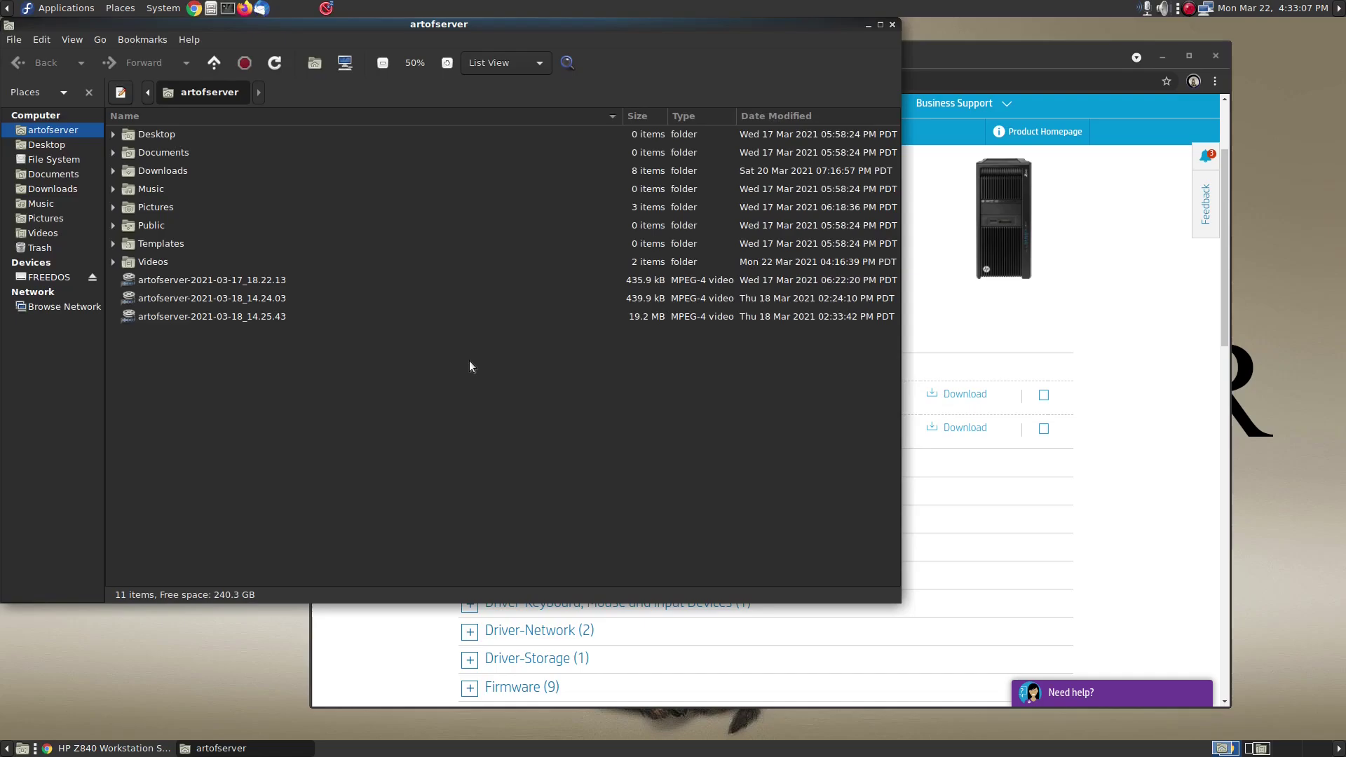
left_click_drag(483, 35, 679, 124)
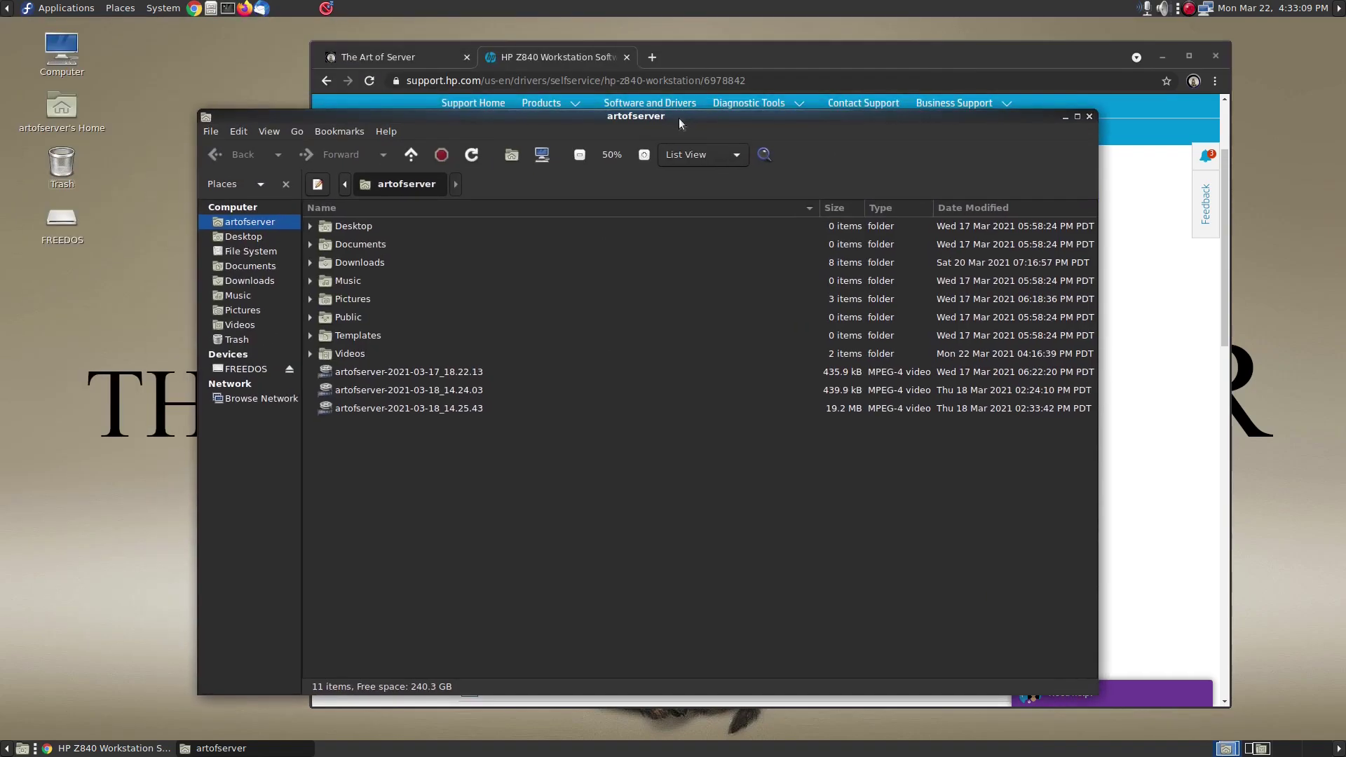
left_click(260, 281)
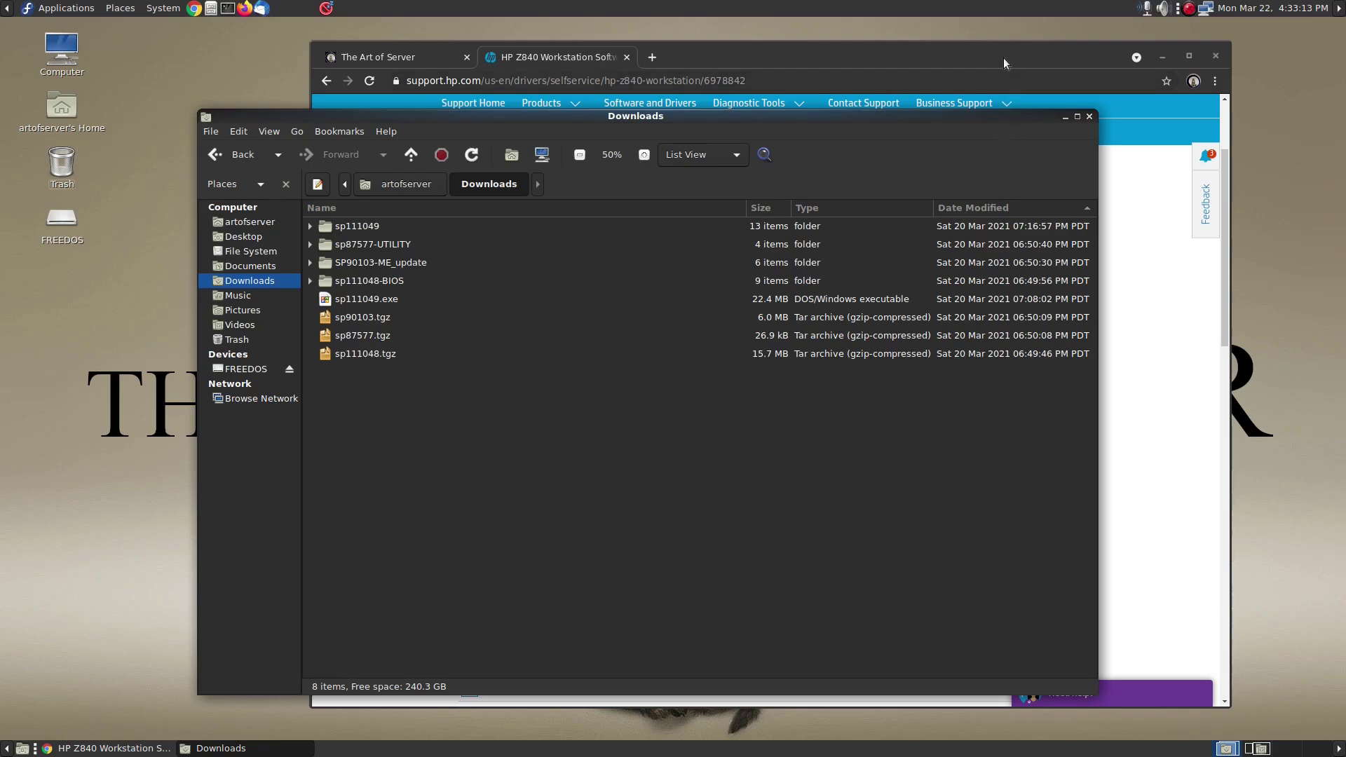
left_click_drag(1004, 63, 1067, 66)
left_click_drag(359, 119, 293, 123)
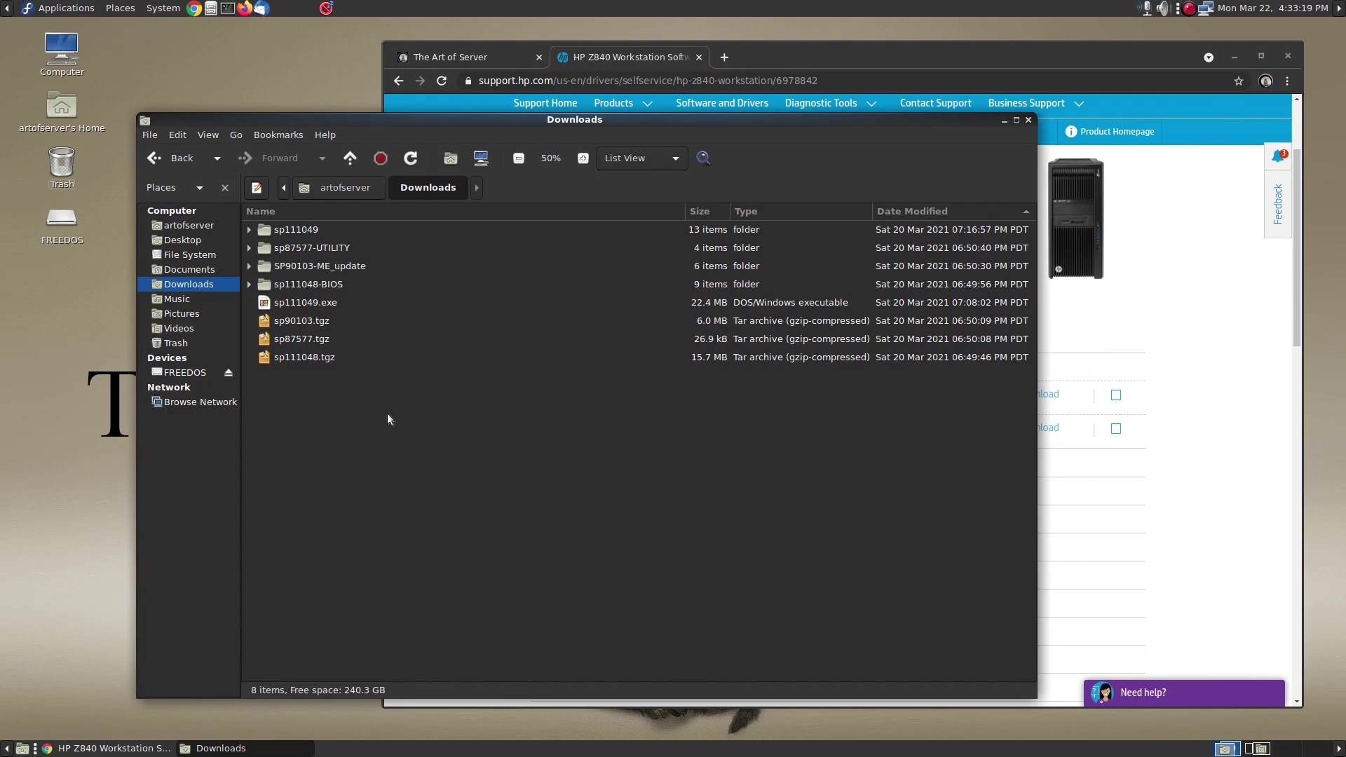
Step: Inspect the downloads sp90103.tgz, sp111049.exe and the sp111049 folder, then select sp111048.tgz
left_click(326, 325)
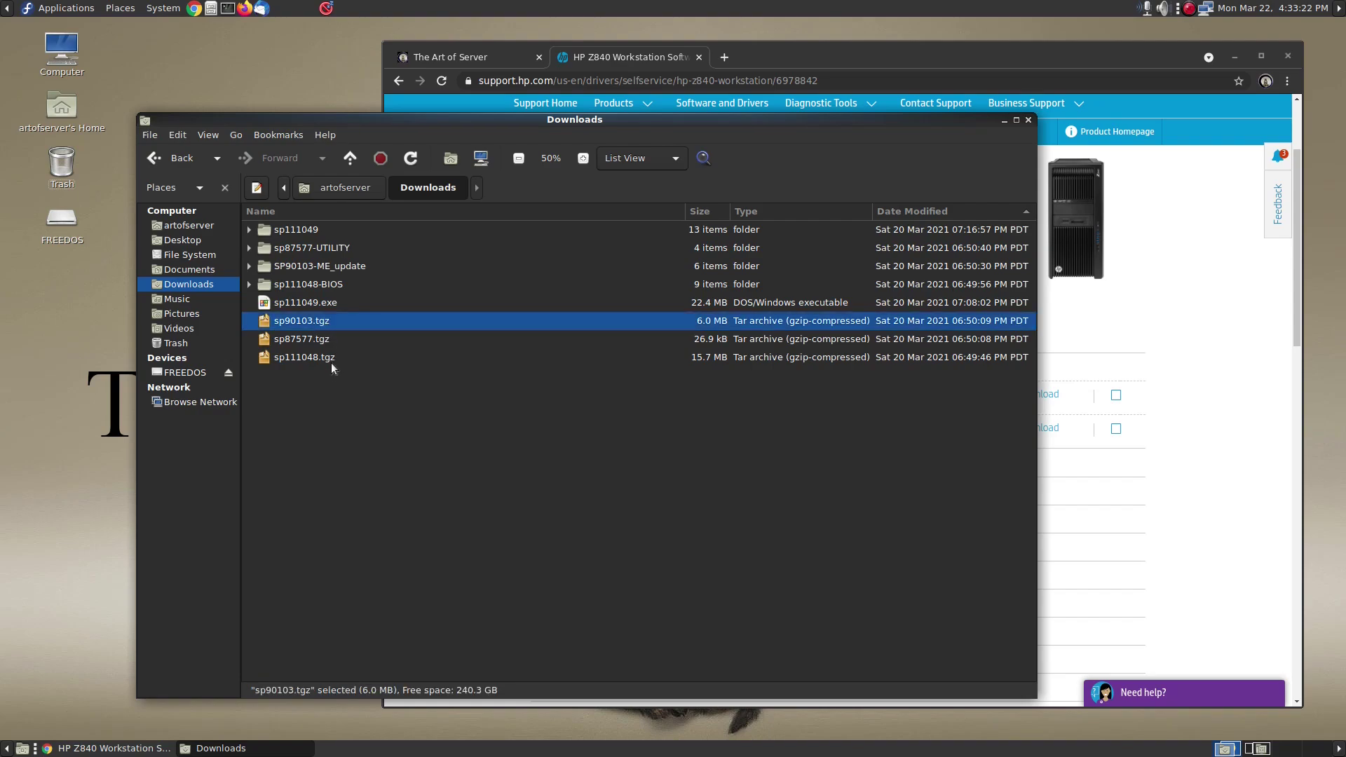
left_click(324, 305)
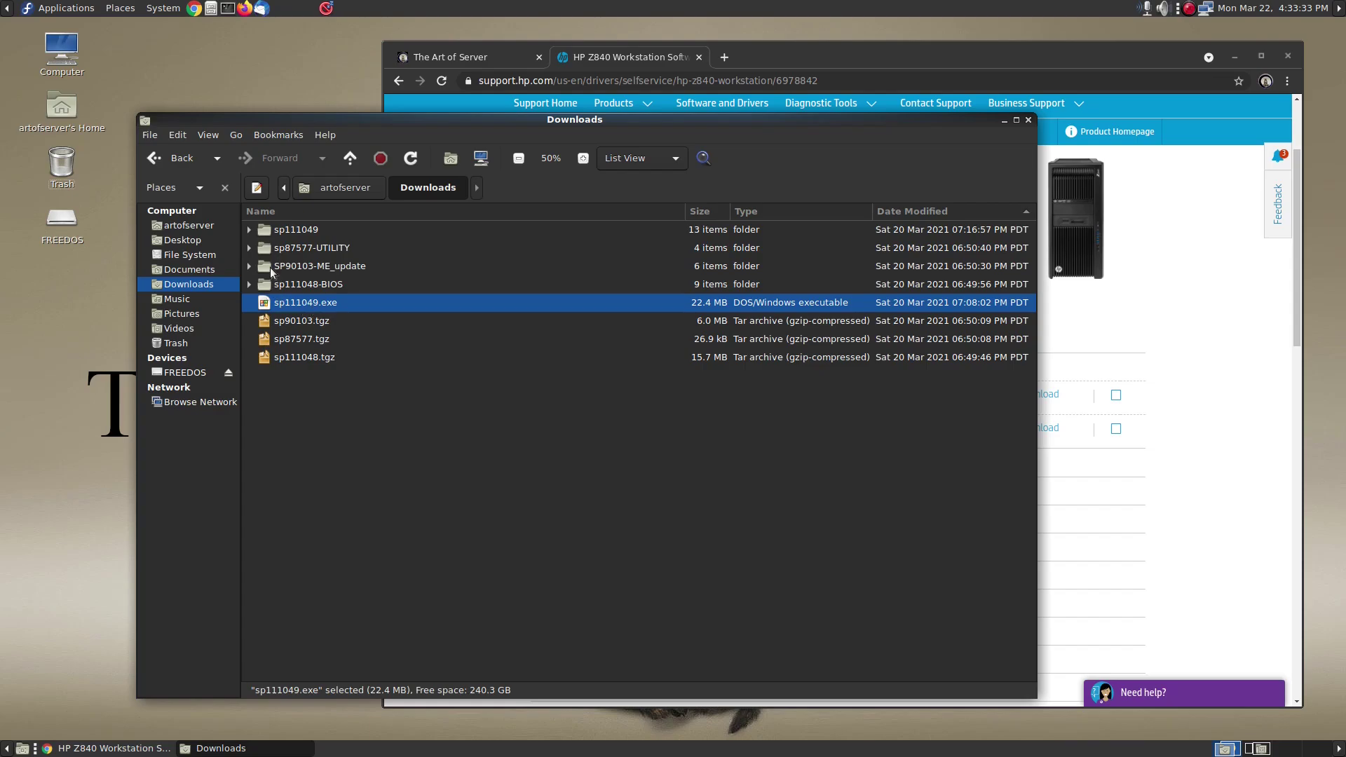
left_click(249, 230)
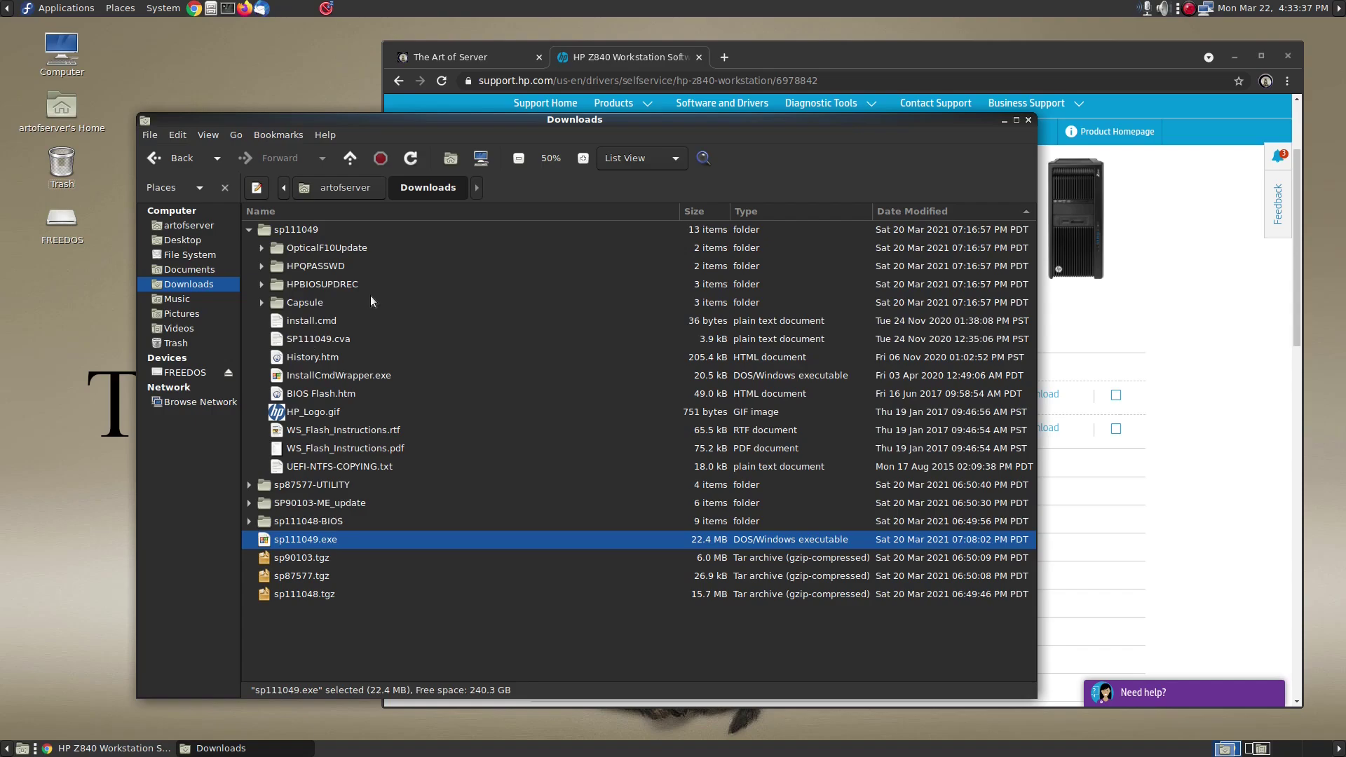
left_click(250, 230)
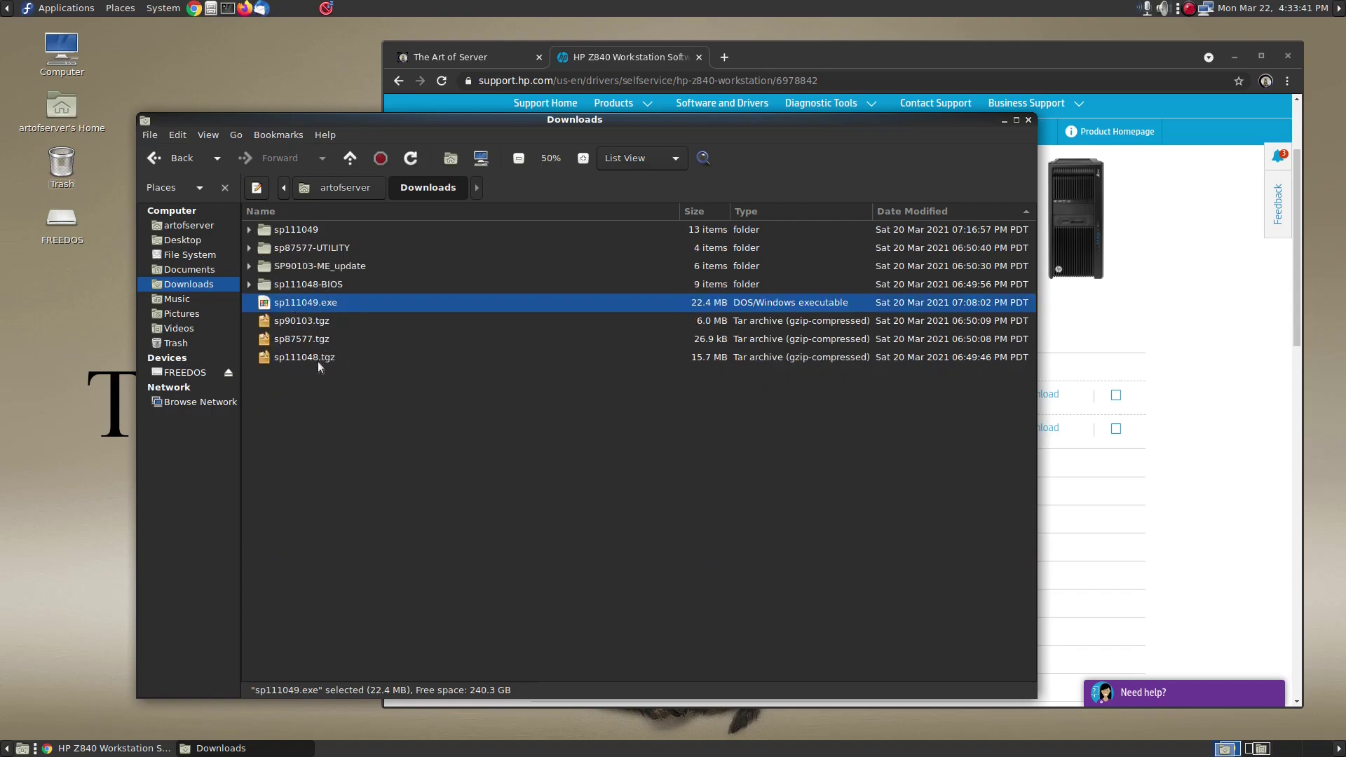
left_click(294, 359)
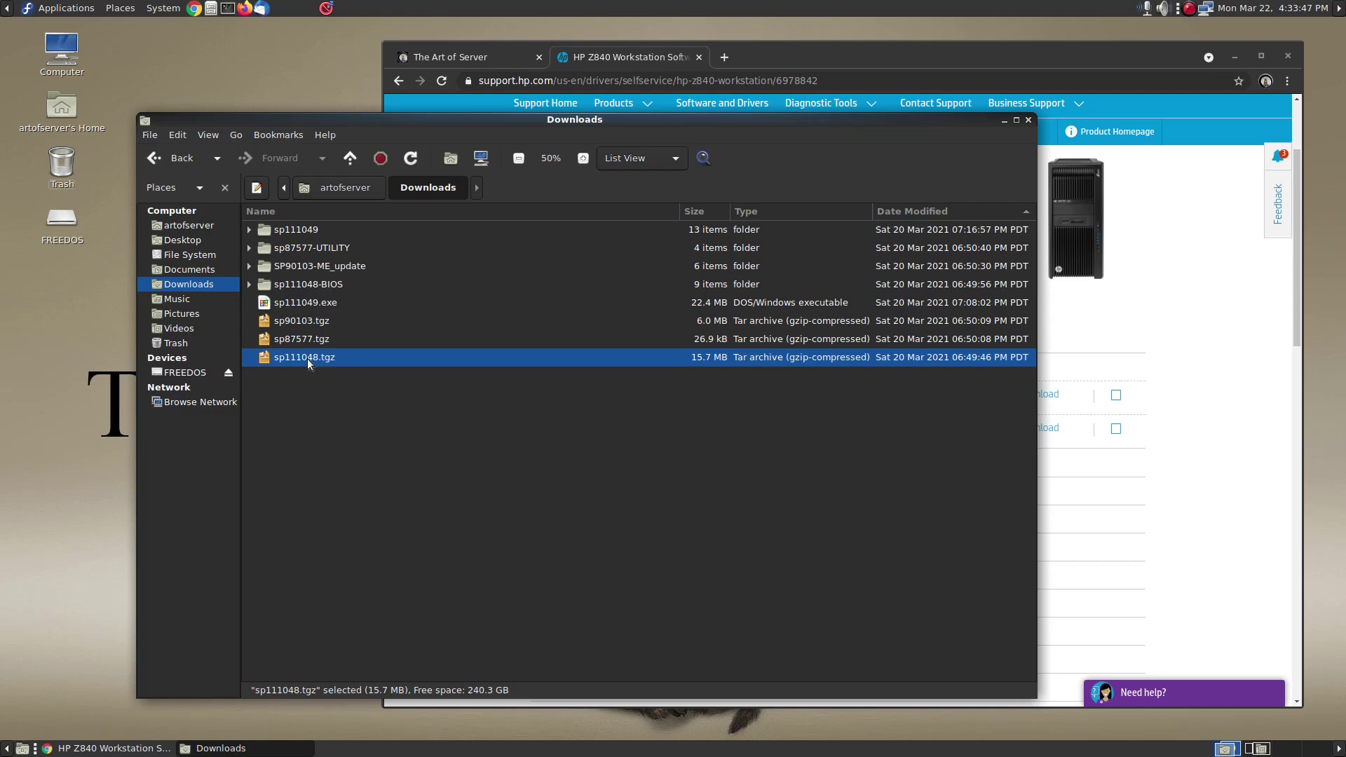
Step: Expand sp111048-BIOS and select the M60_0256.bin BIOS image inside it
left_click(249, 285)
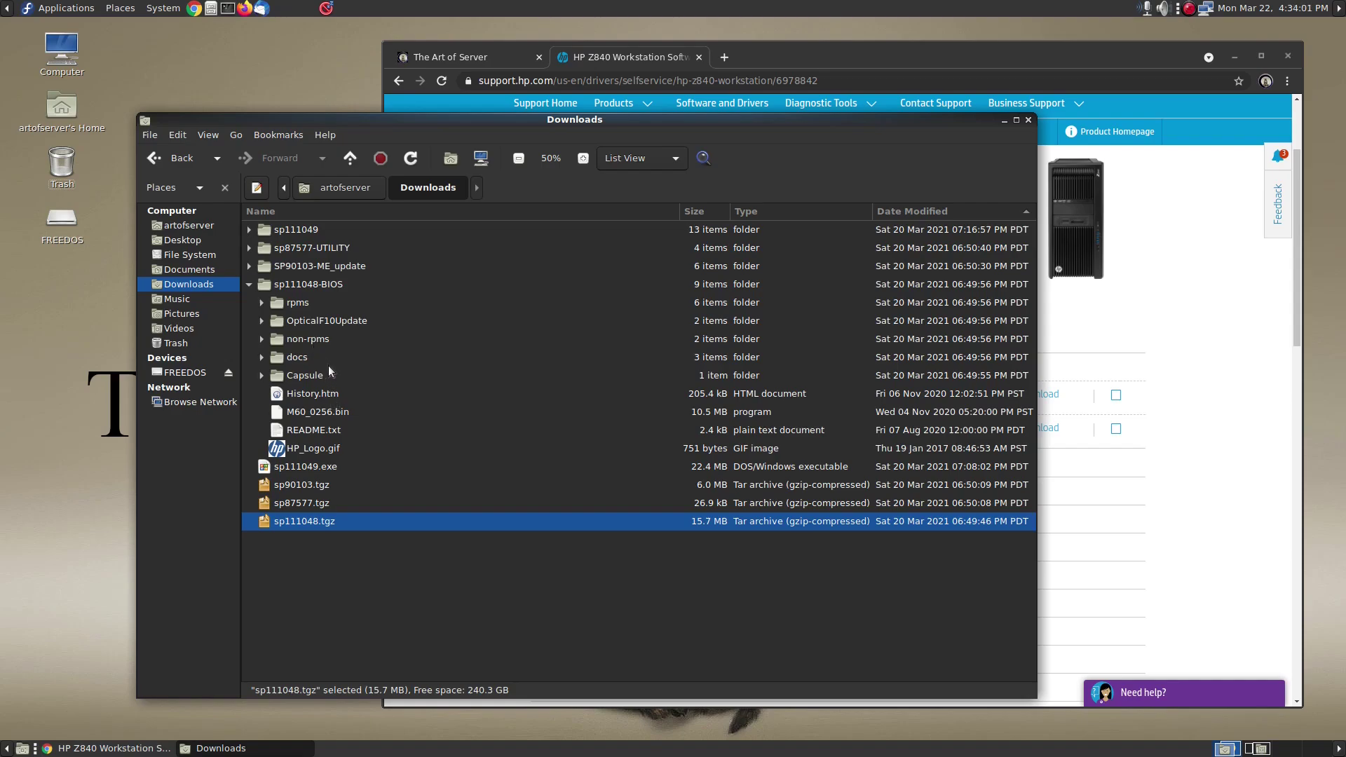
left_click(338, 413)
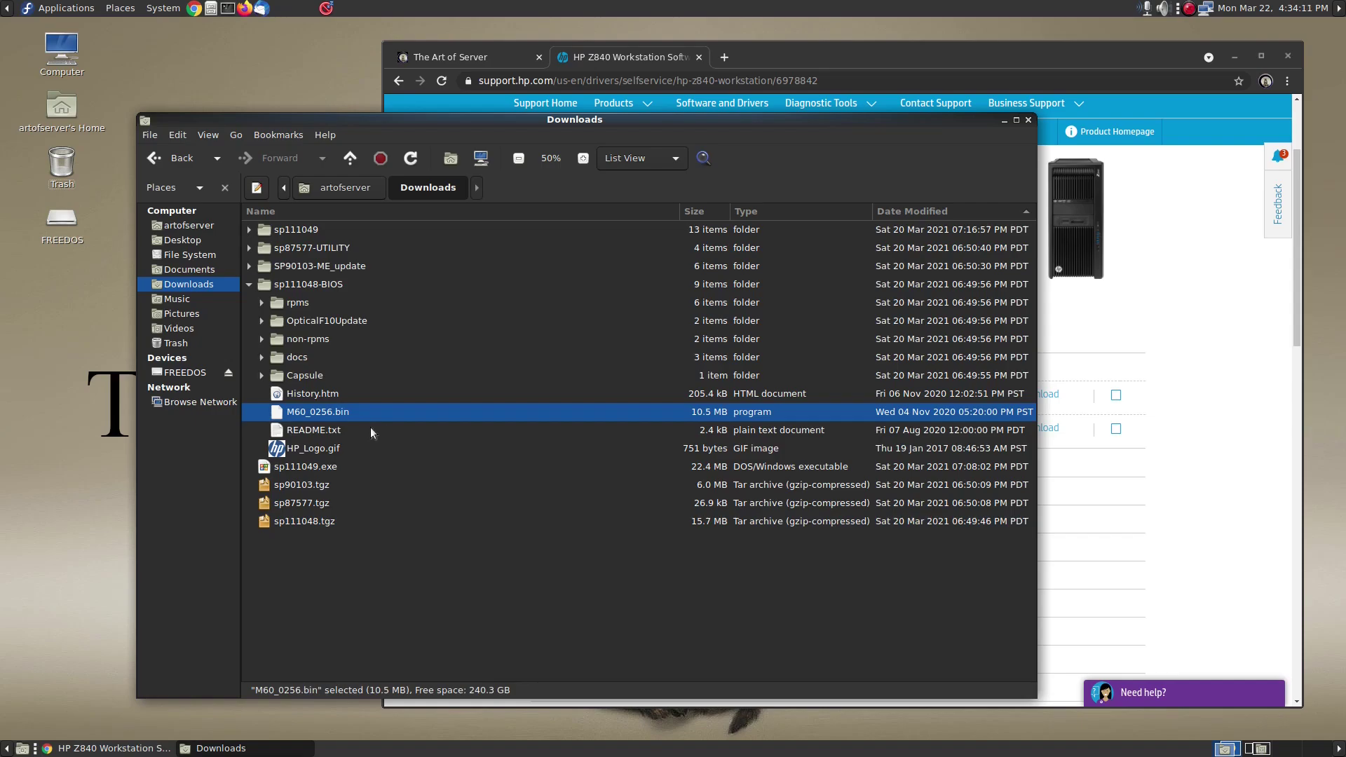
Step: Expand sp111049 and its HPBIOSUPDREC subfolder, then select M60_0256.BIN
left_click(250, 229)
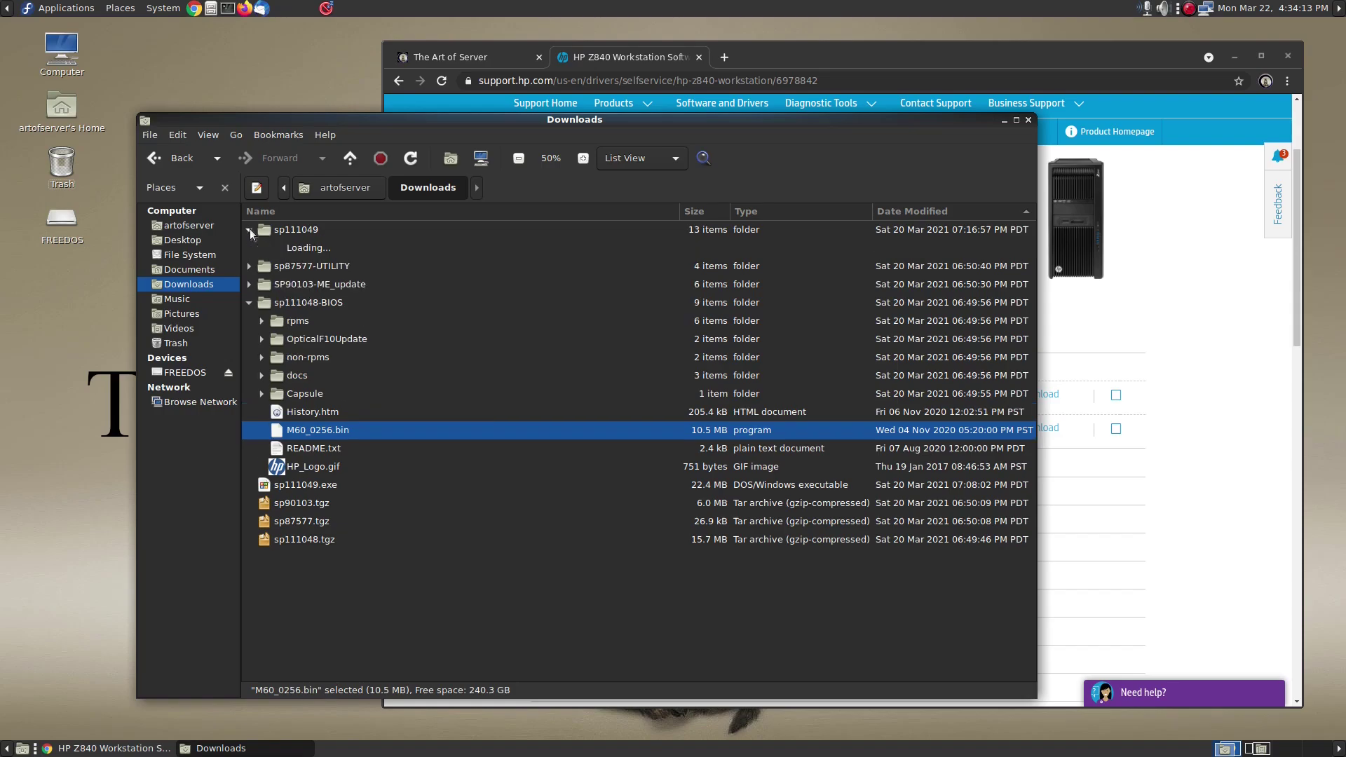
left_click(307, 230)
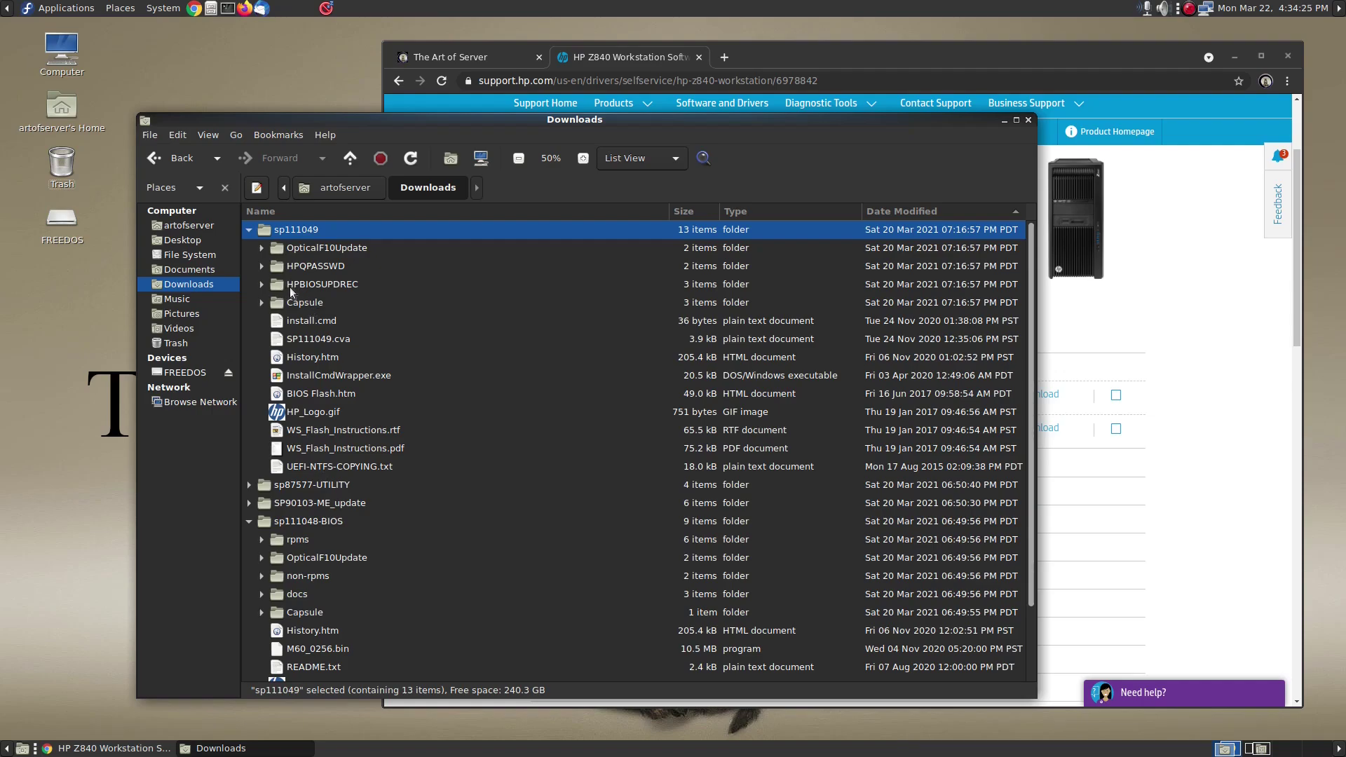
left_click(333, 287)
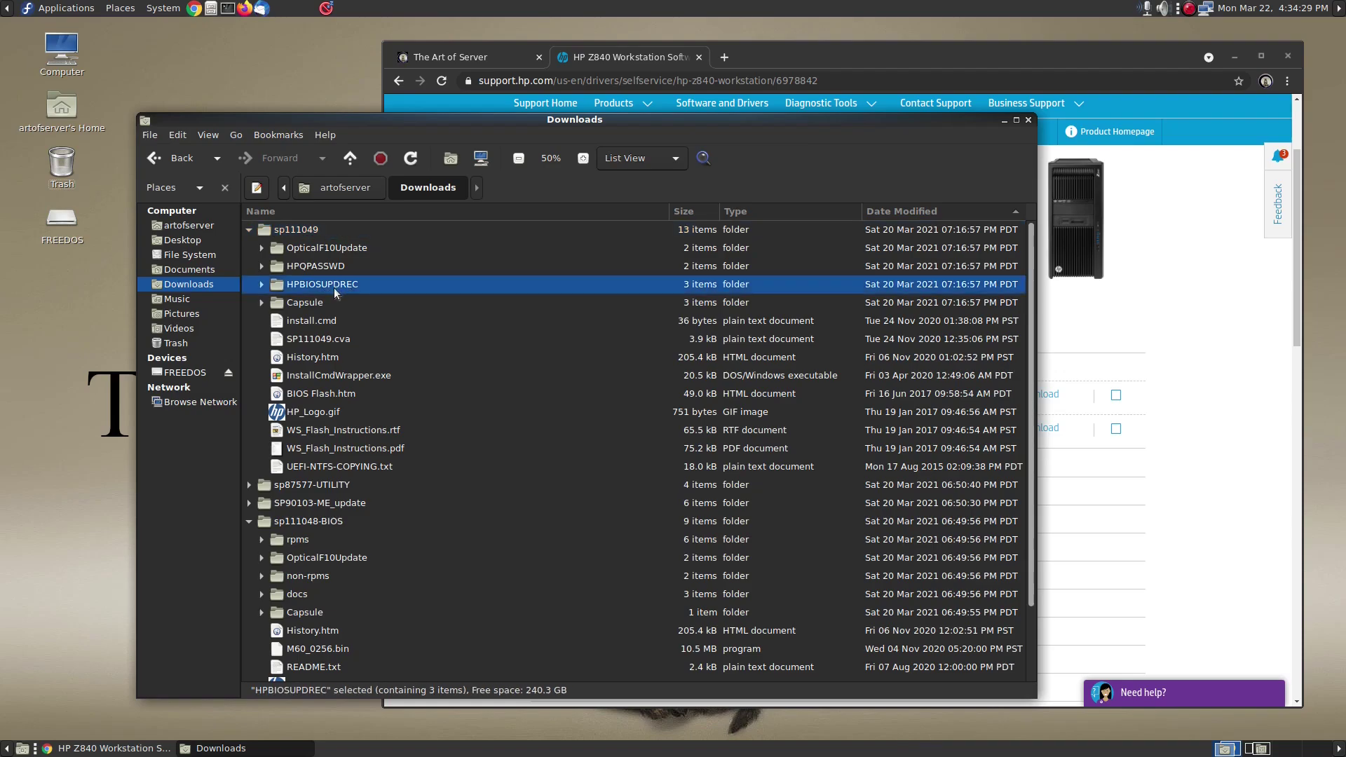
left_click(267, 285)
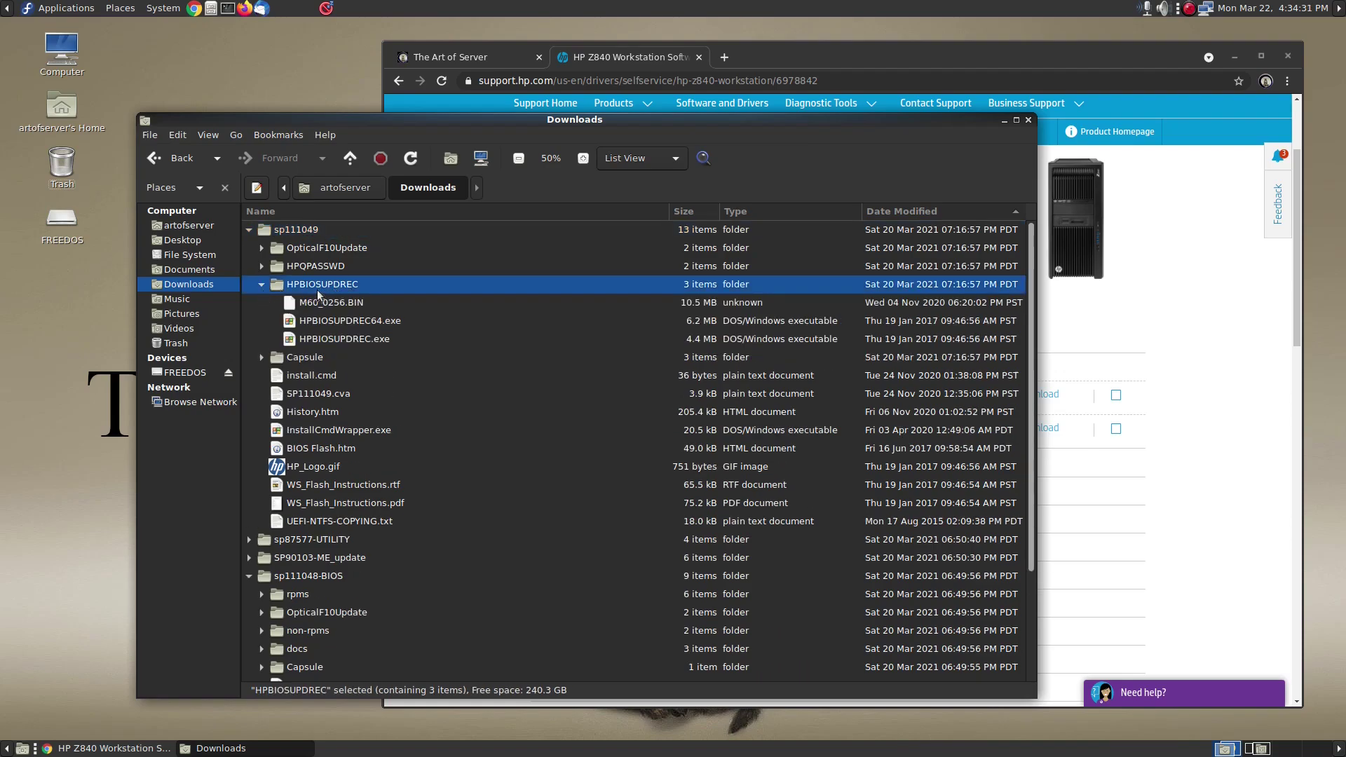
left_click(330, 307)
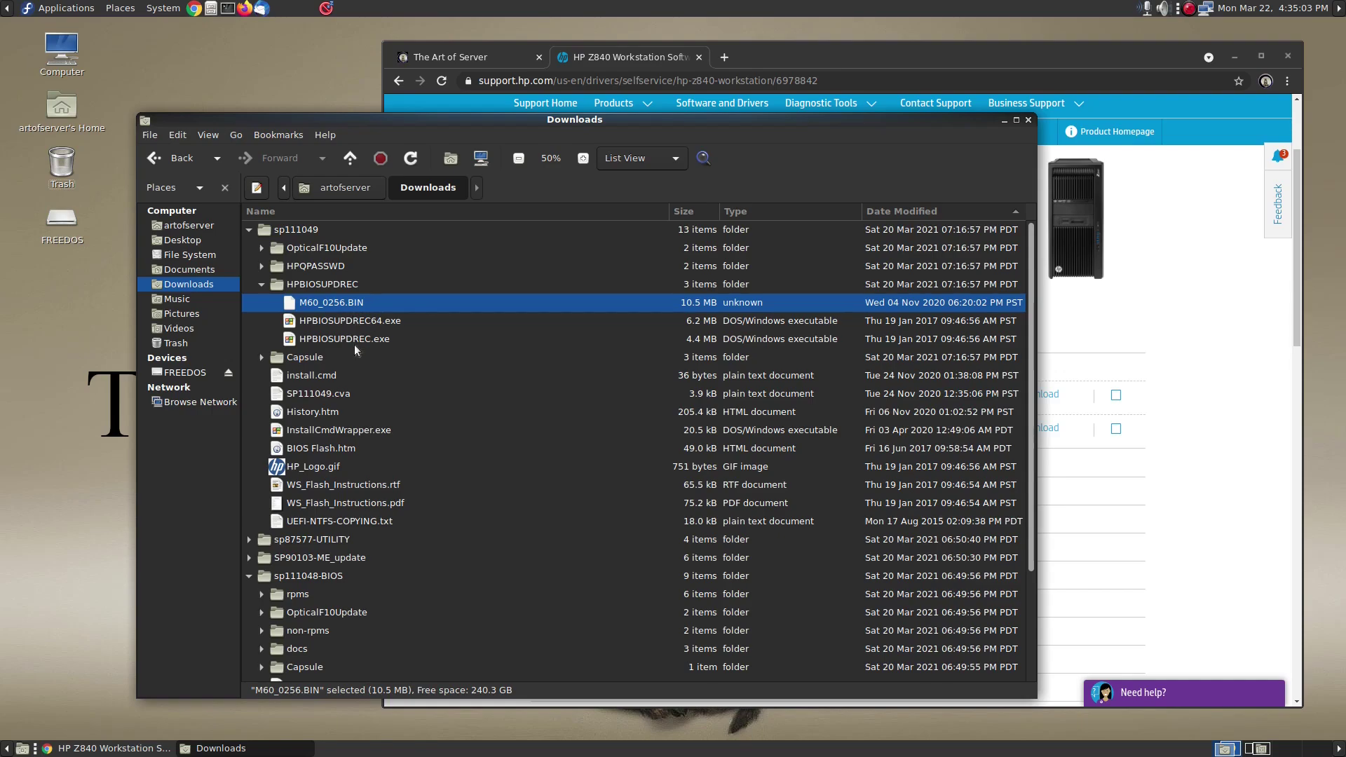
Step: Scroll down to sp111048-BIOS and select its M60_0256.bin file instead
scroll(336, 331, "down", 3)
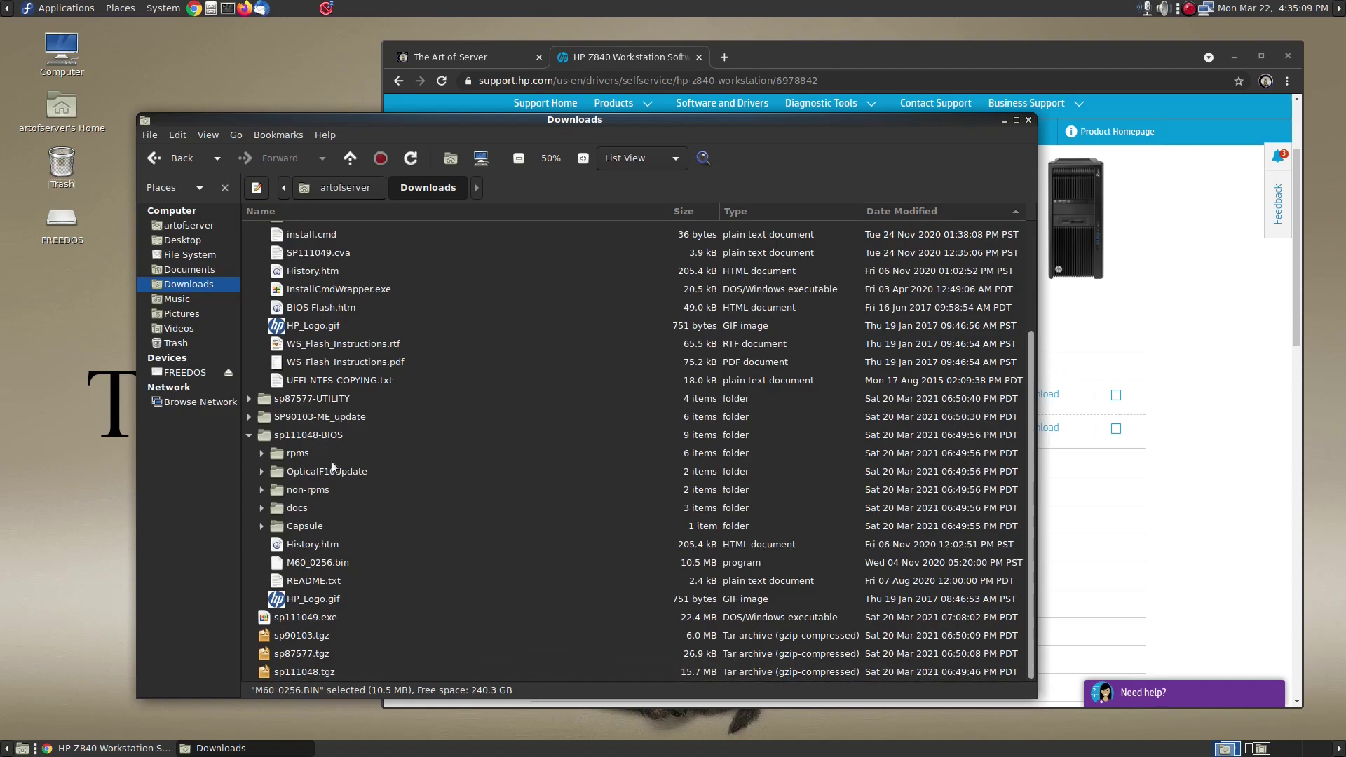
left_click(274, 438)
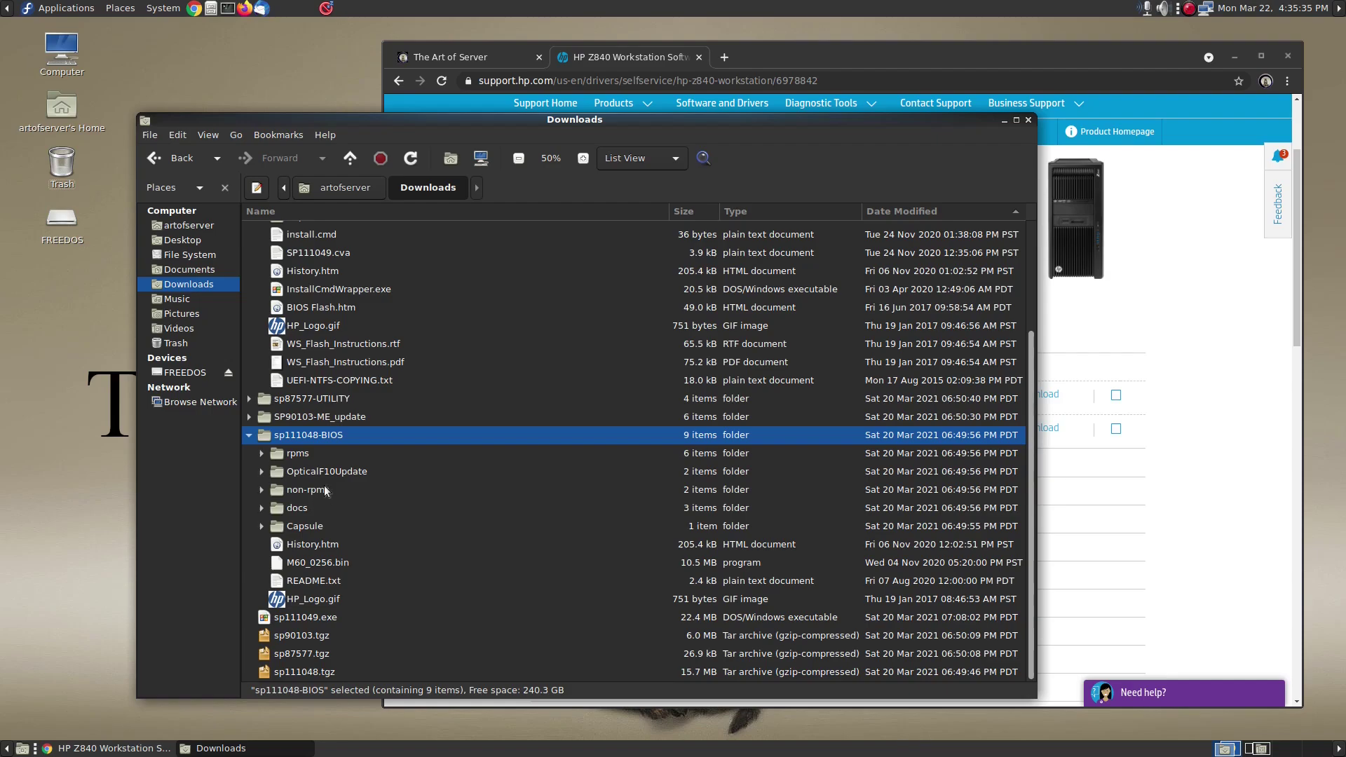
left_click(317, 564)
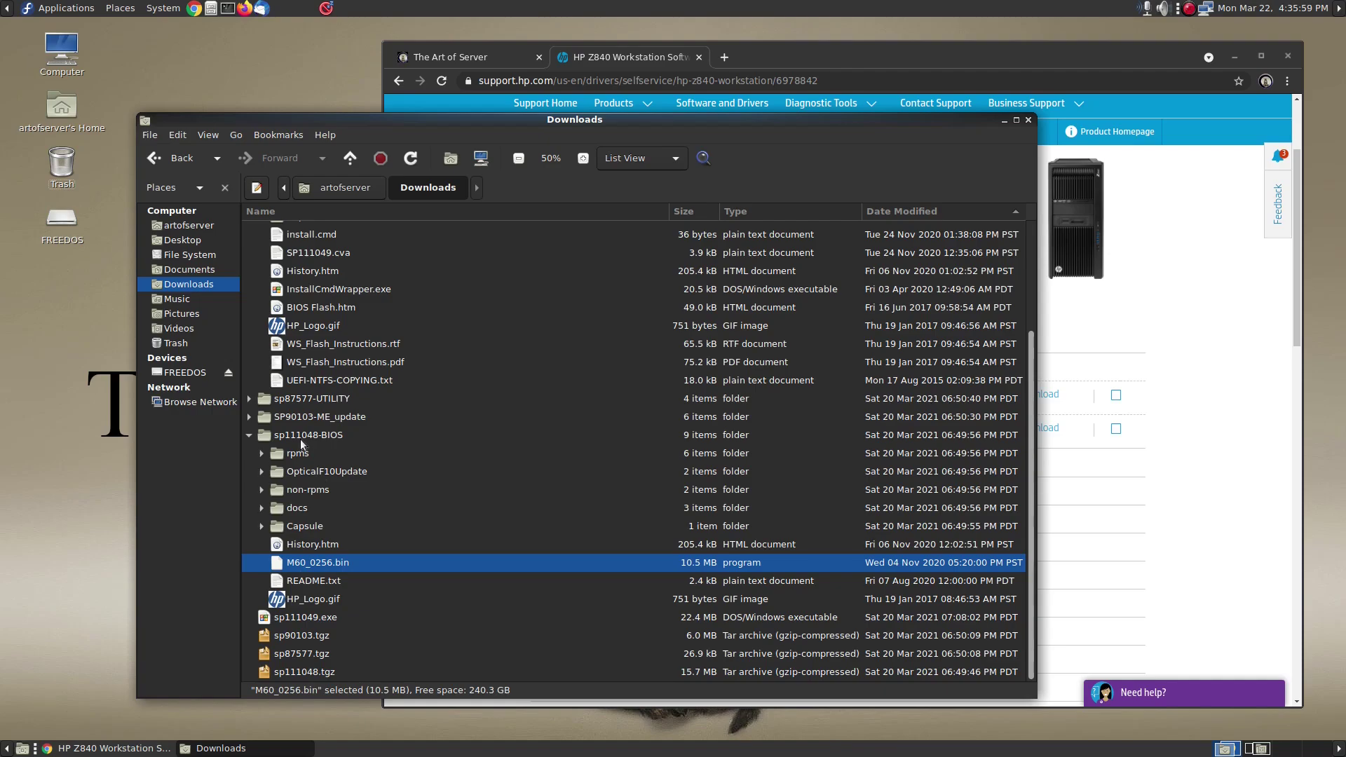
Step: Open the FREEDOS drive in a new Caja tab and select its Hewlett-Packard folder
right_click(185, 374)
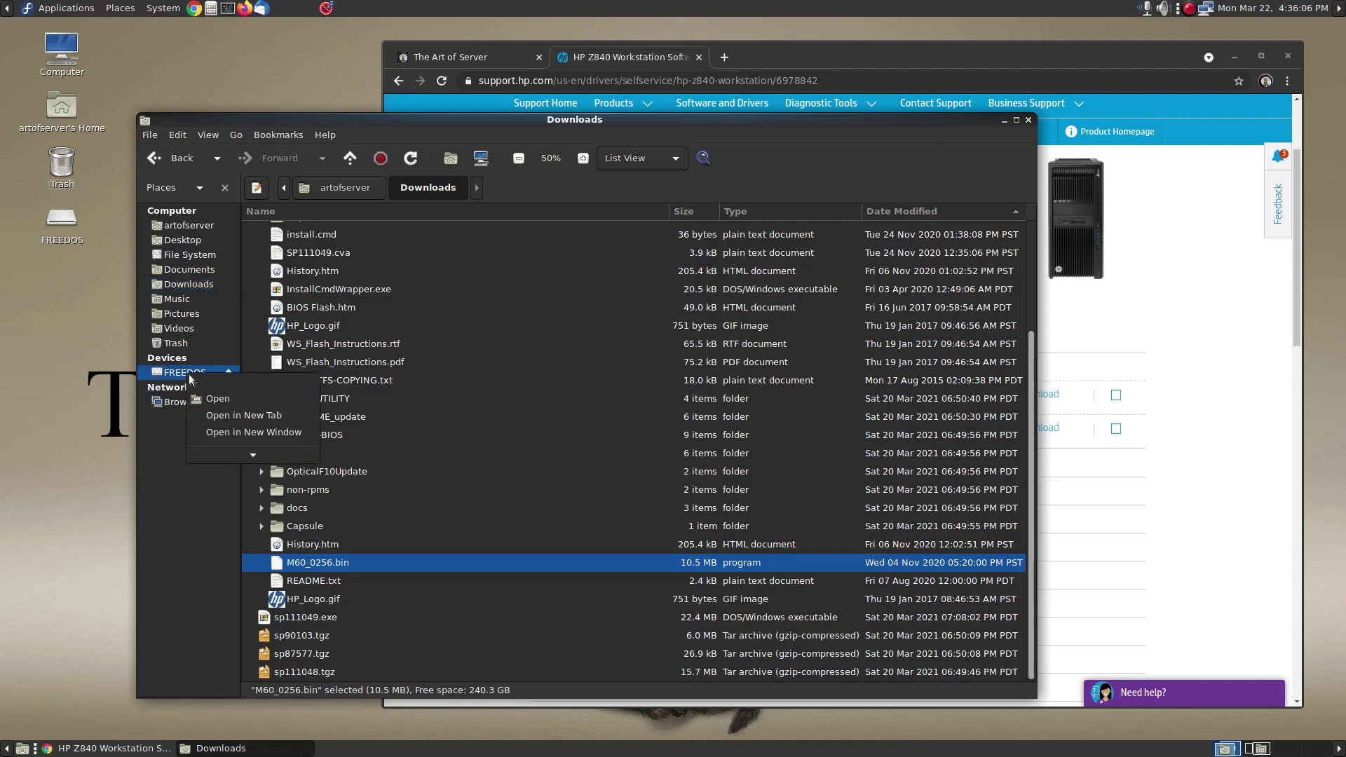
left_click(214, 416)
left_click(706, 214)
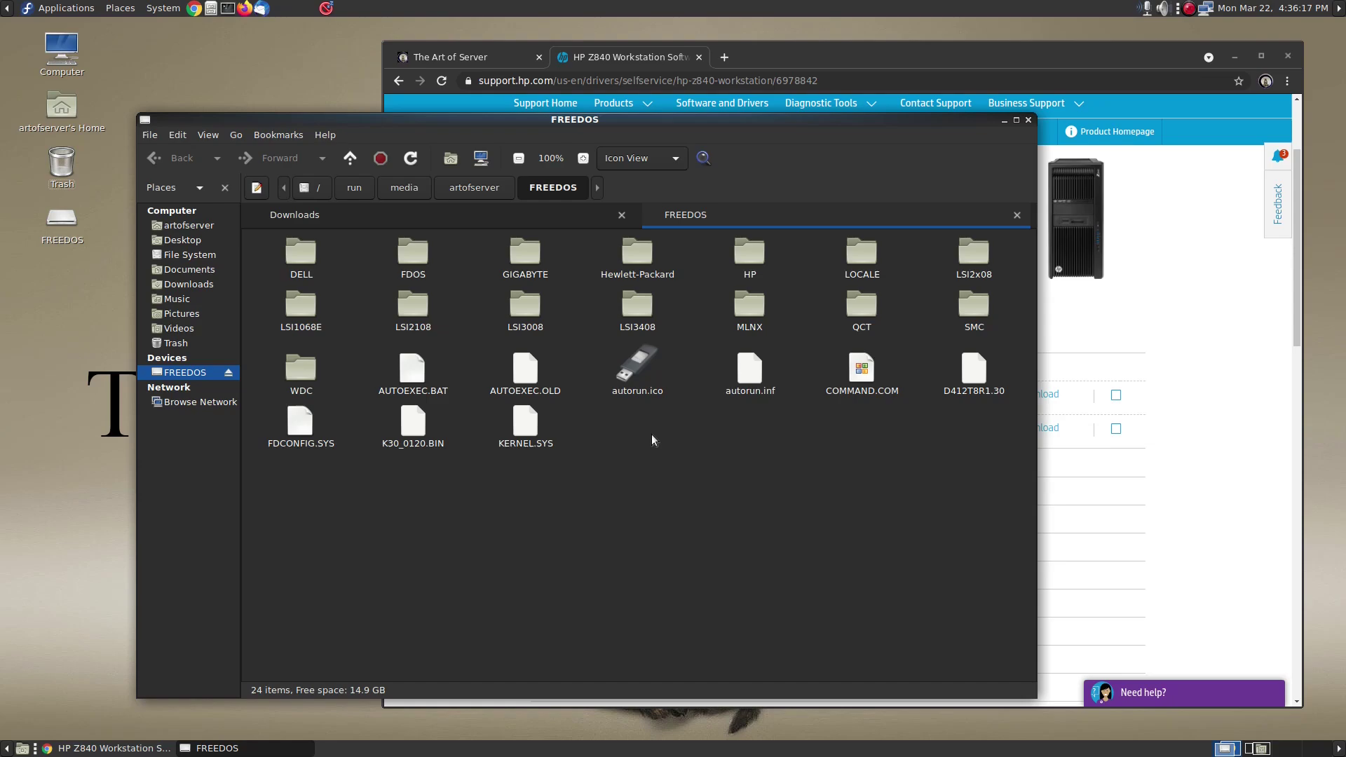
left_click(638, 256)
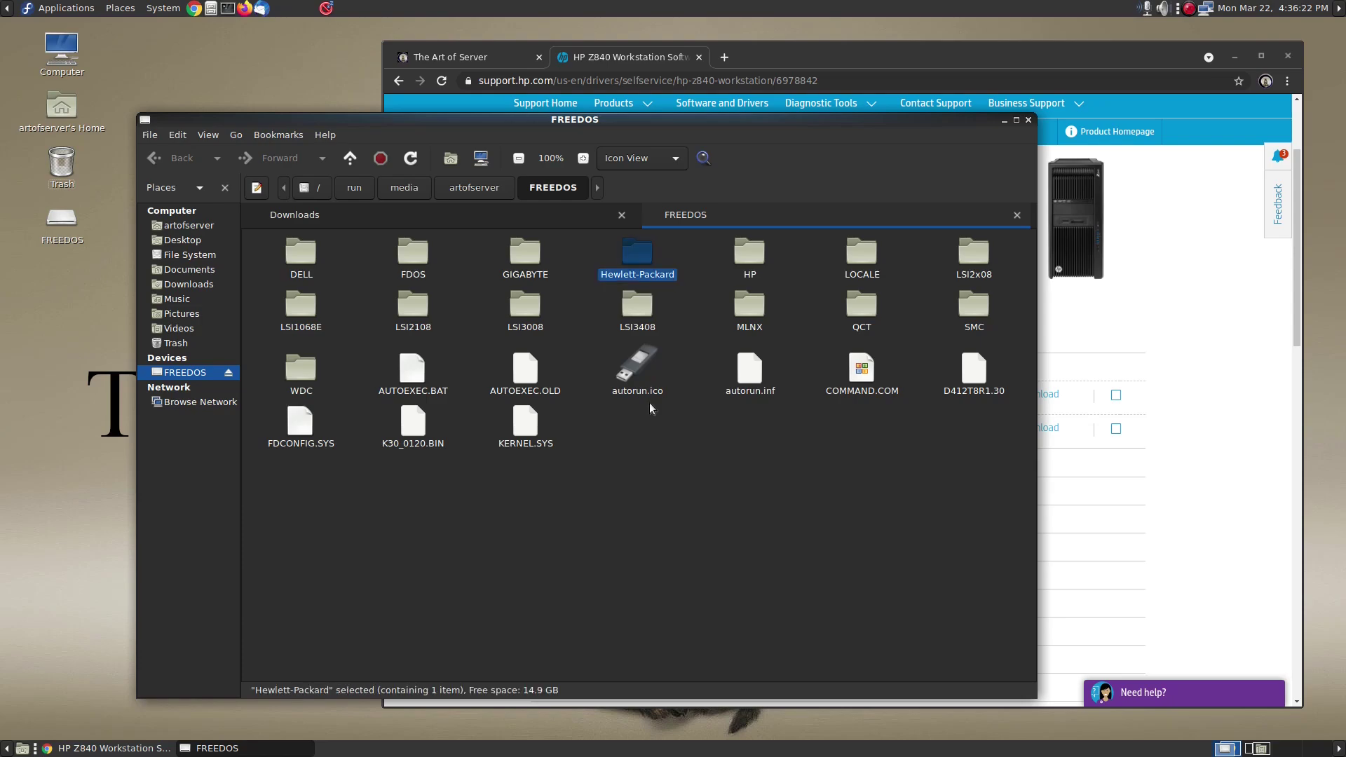
Step: Browse into Hewlett-Packard/BIOS/New on FREEDOS to confirm M60_0256.bin (10.5 MB) is there
double_click(641, 261)
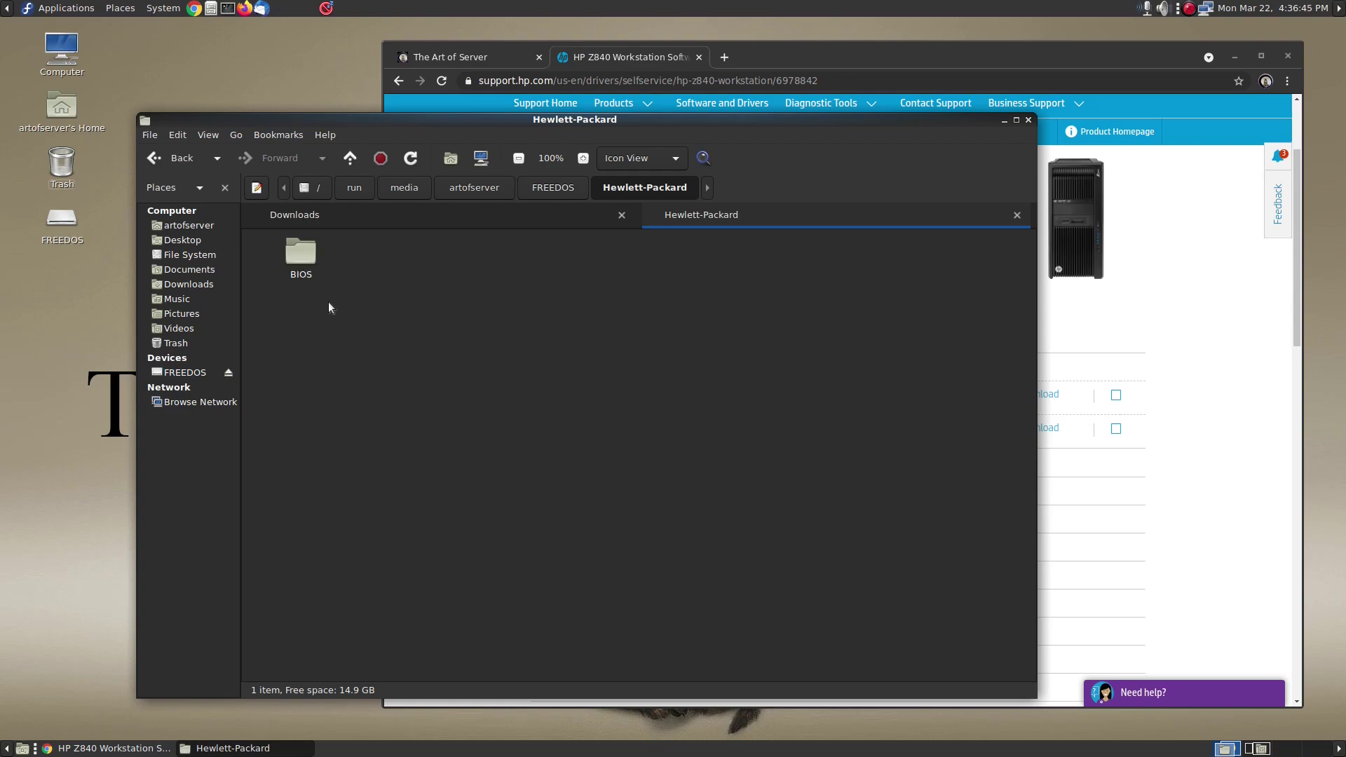
double_click(307, 256)
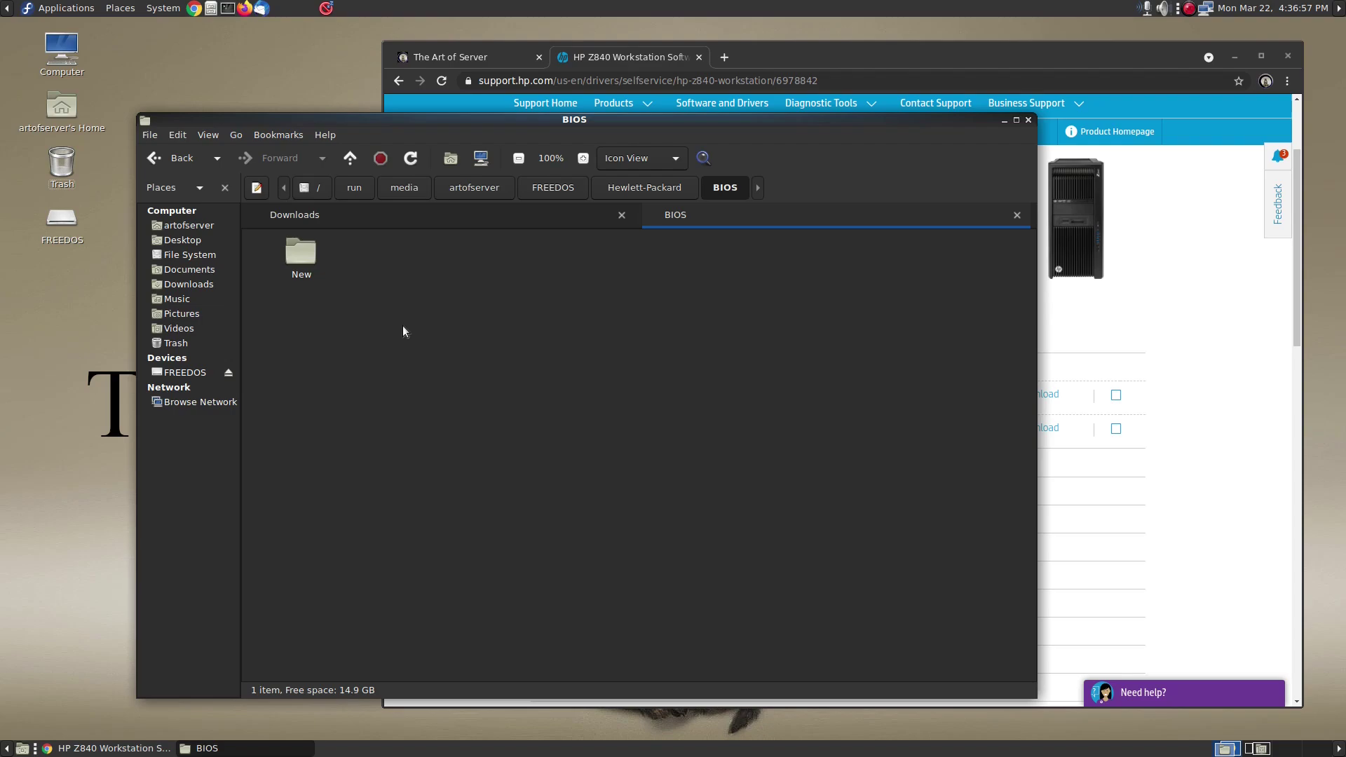
double_click(296, 253)
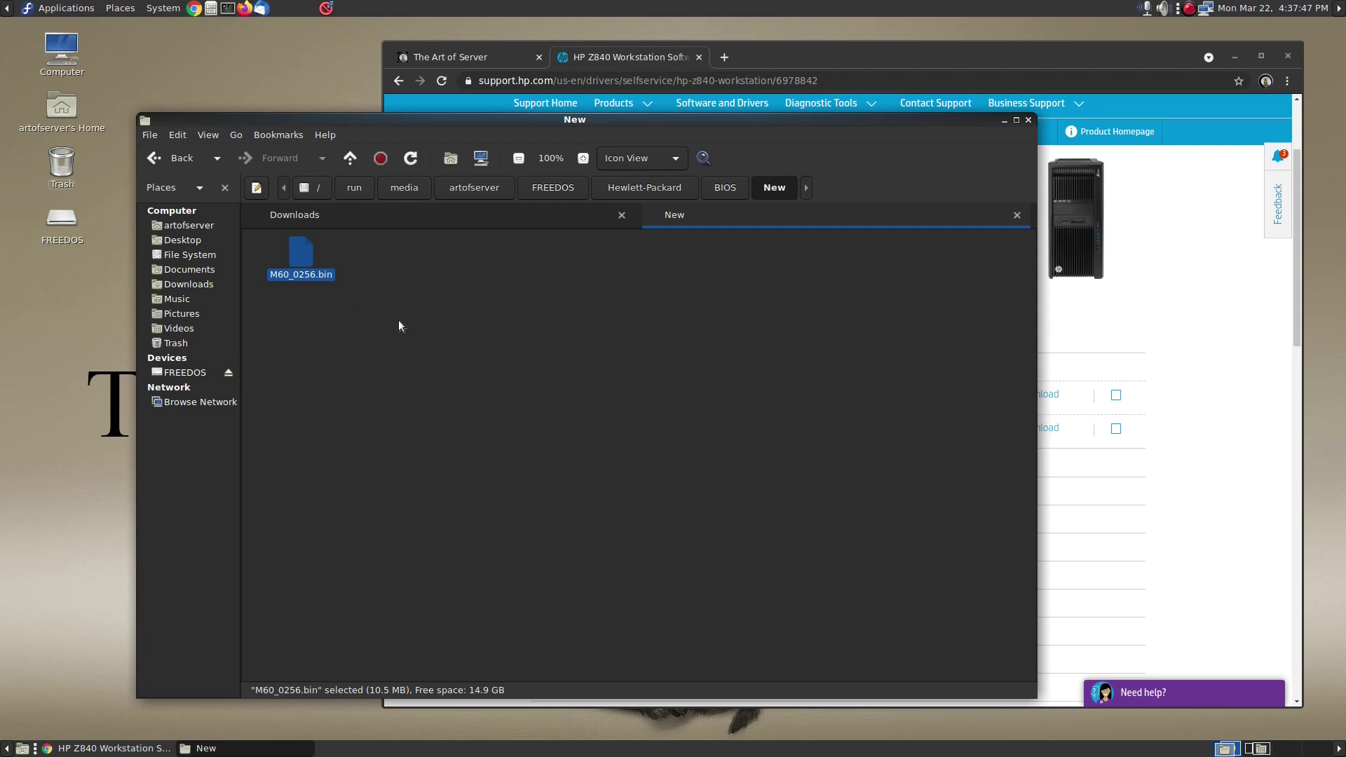
Step: Close the FREEDOS tab, safely eject the drive, close Caja and Chrome, then open the System menu
left_click(1017, 216)
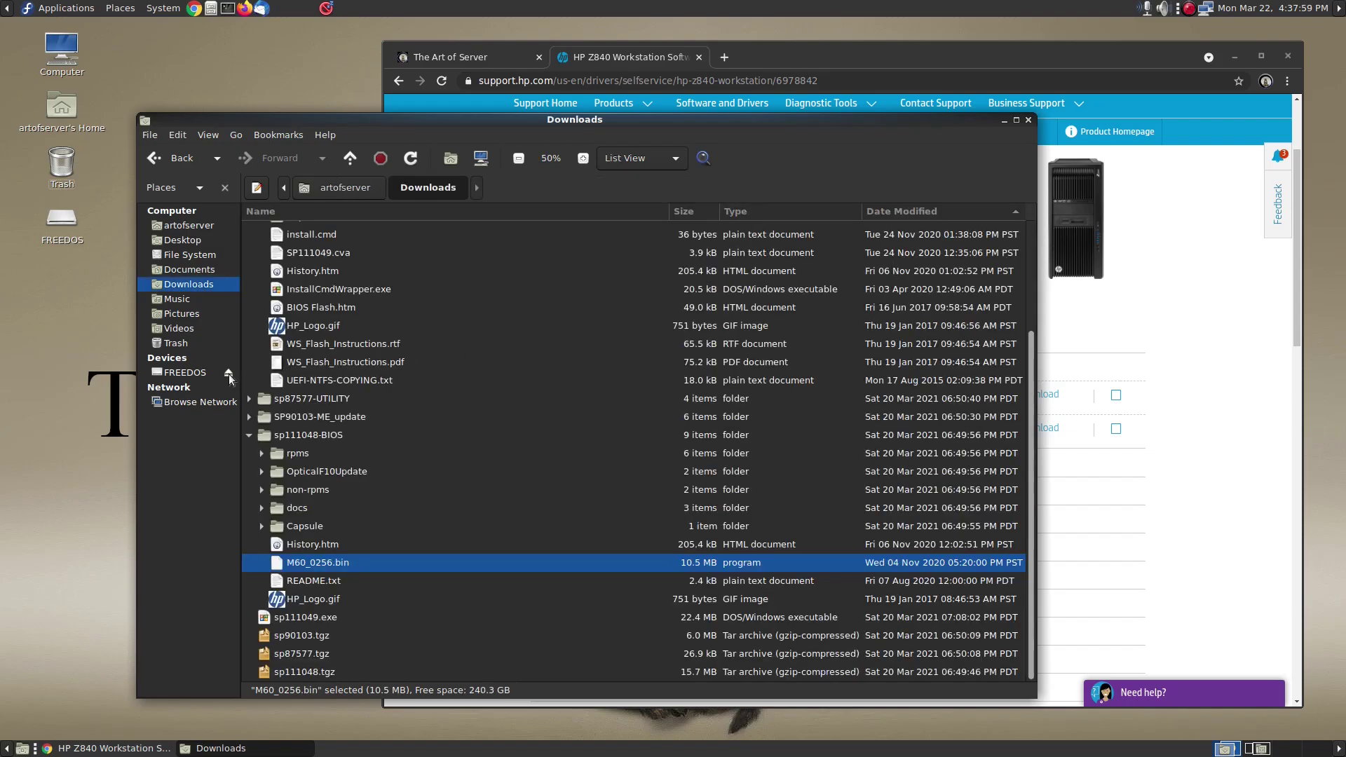
left_click(229, 374)
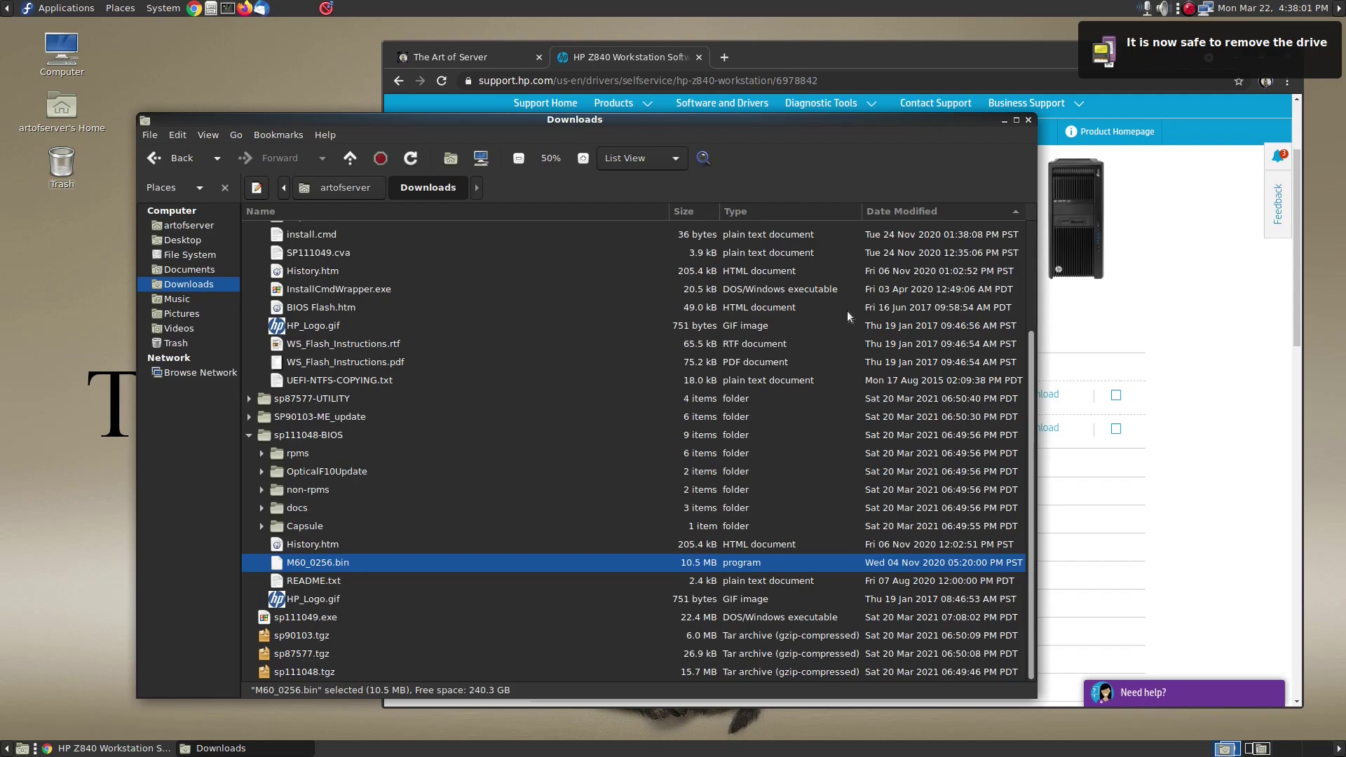
left_click(1029, 121)
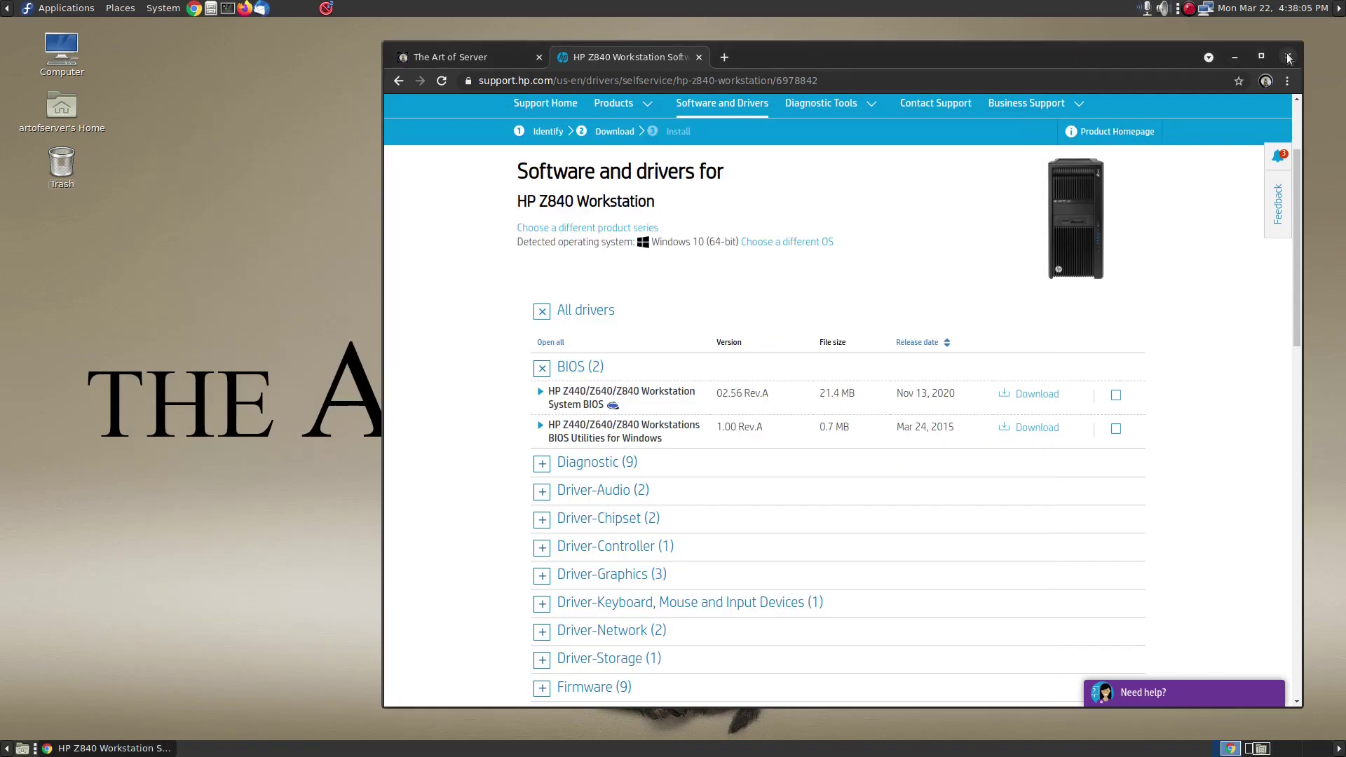
left_click(1289, 57)
left_click(165, 8)
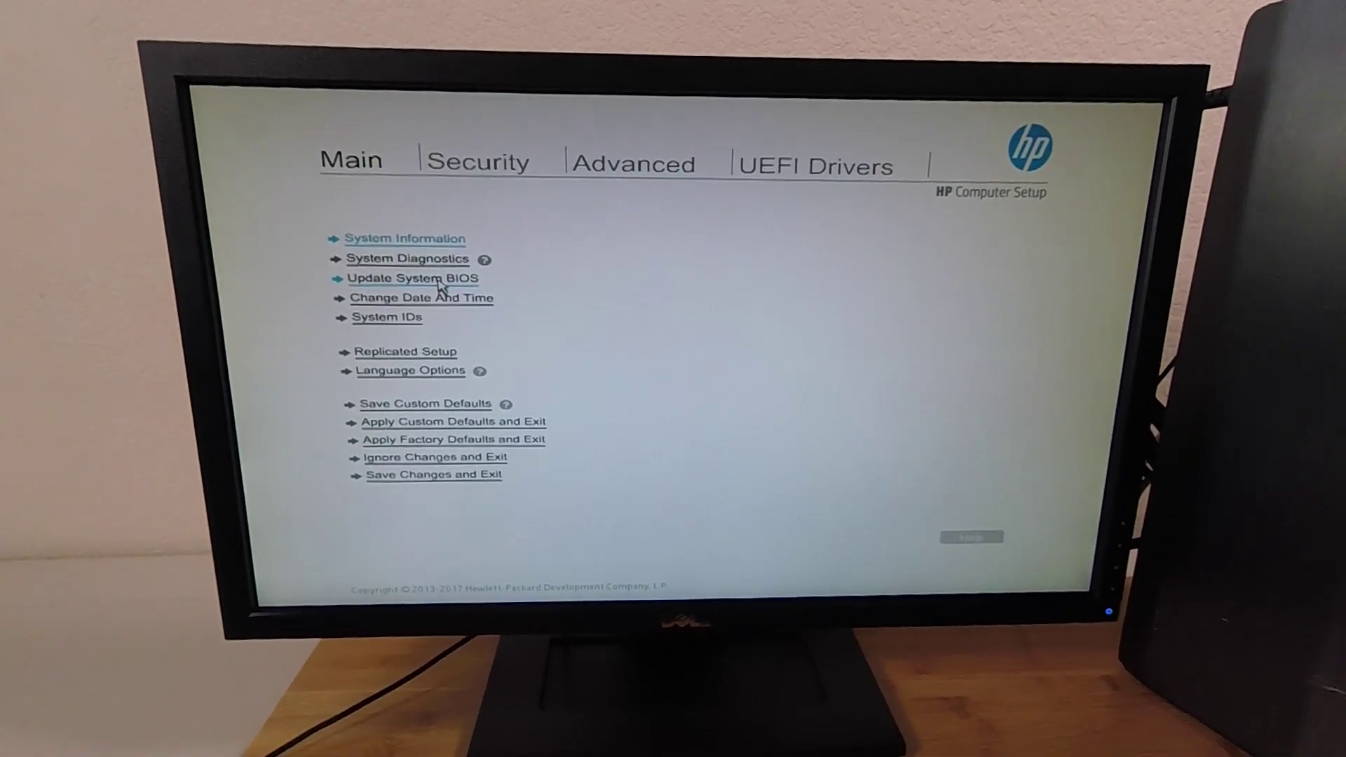
Step: Go to Update System BIOS and check for updates, showing BIOS version 2.56 available
left_click(463, 305)
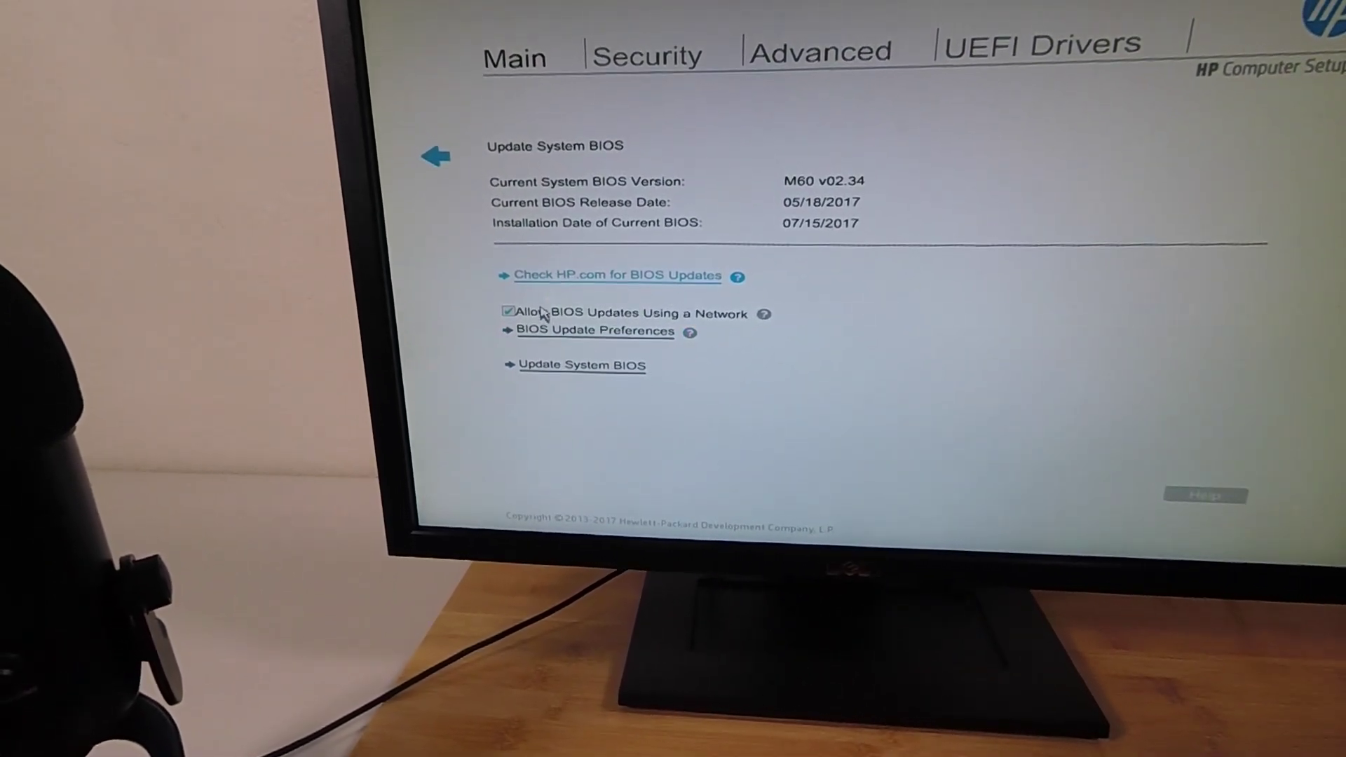
left_click(554, 369)
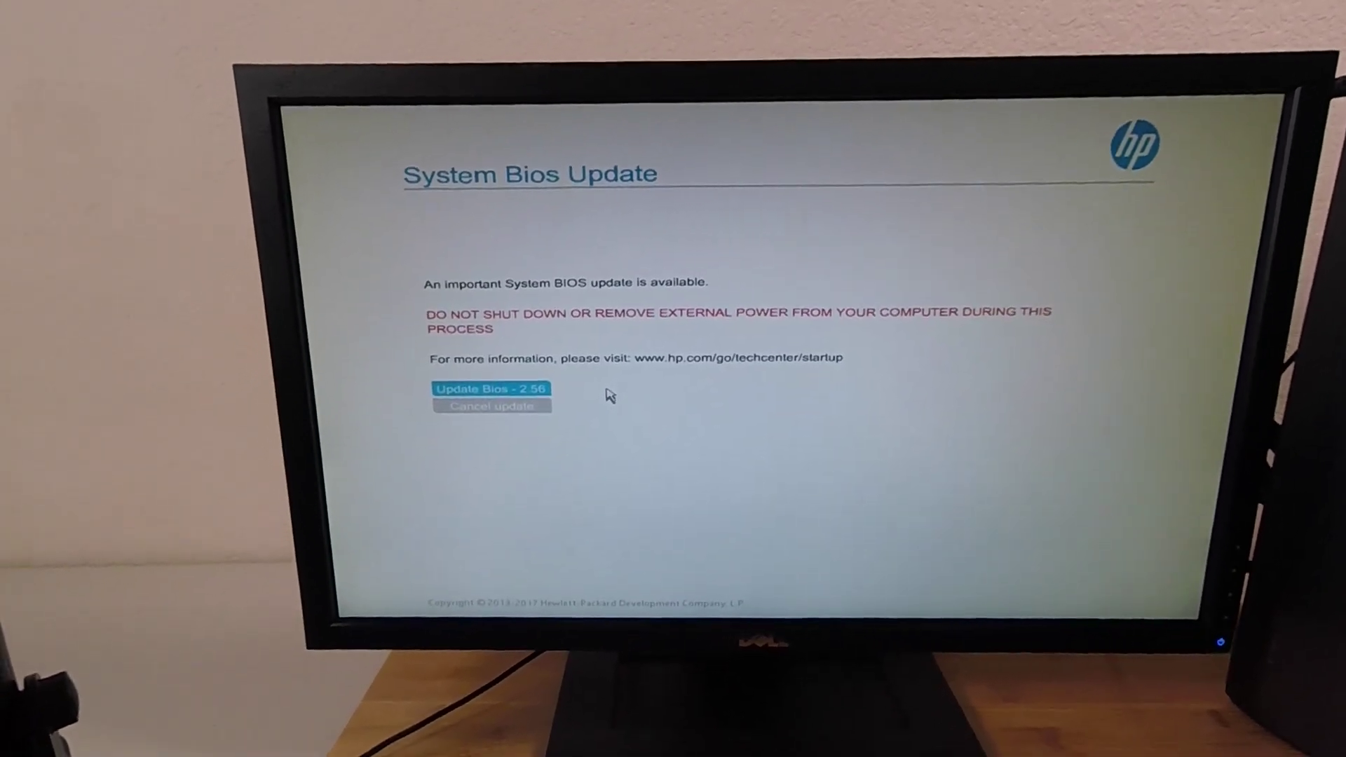
Step: Start the Update Bios - 2.56 flash and let it run to completion
left_click(467, 378)
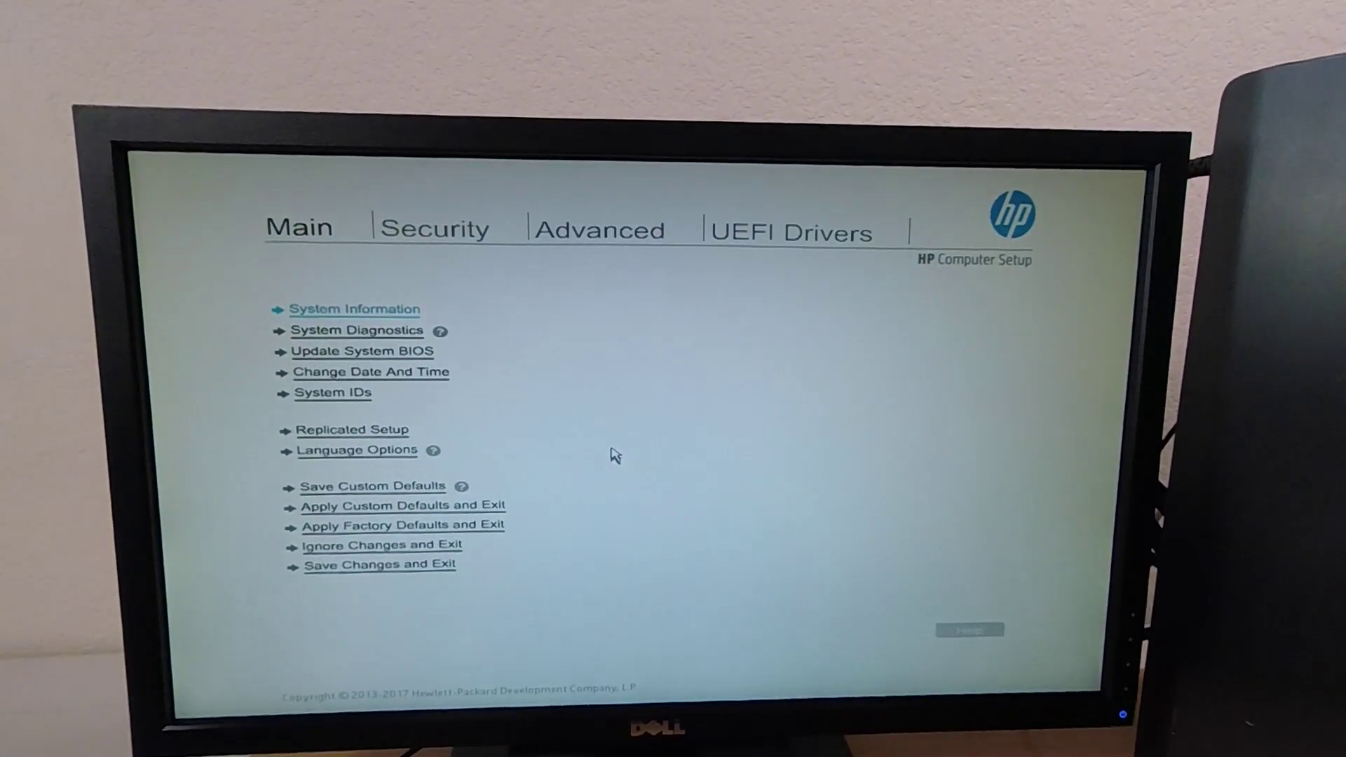
Step: Open System Information to confirm System BIOS M60 v02.56 dated 11/04/2020
left_click(367, 310)
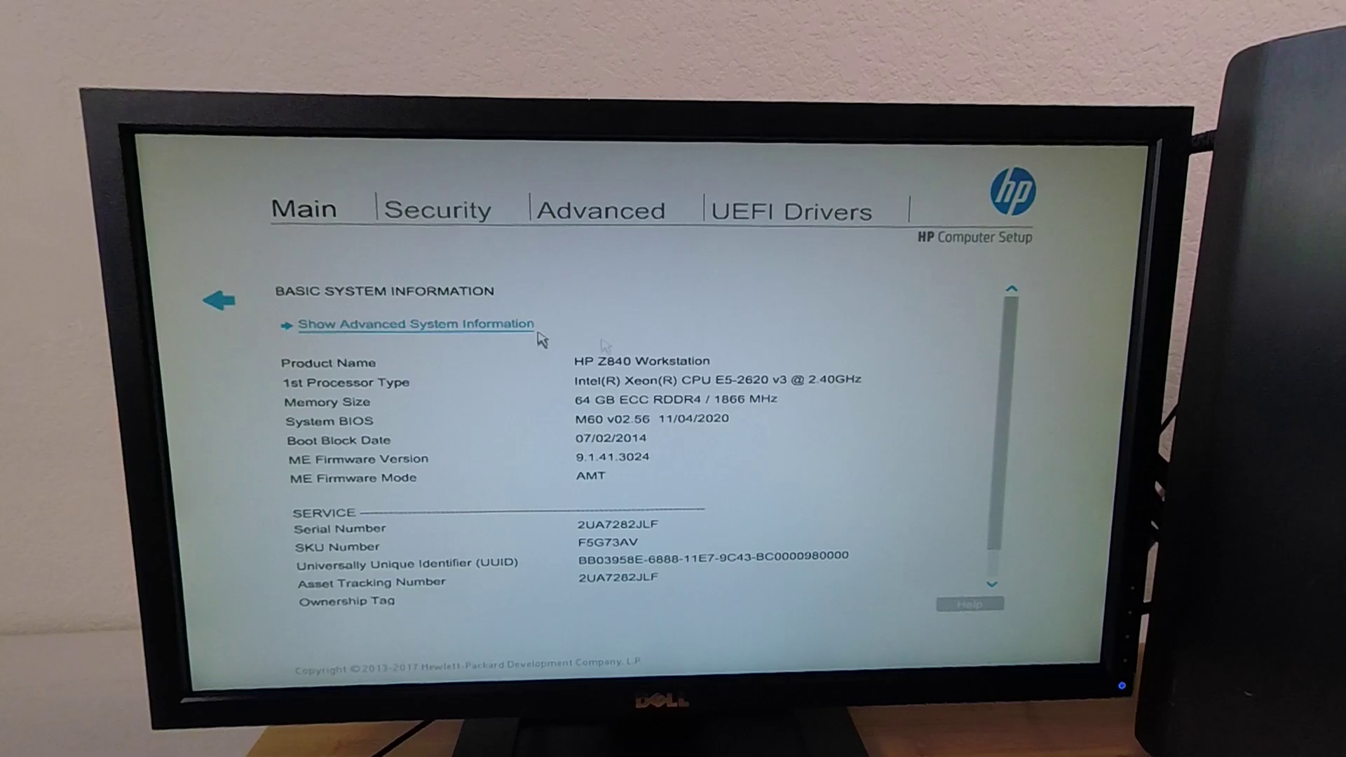